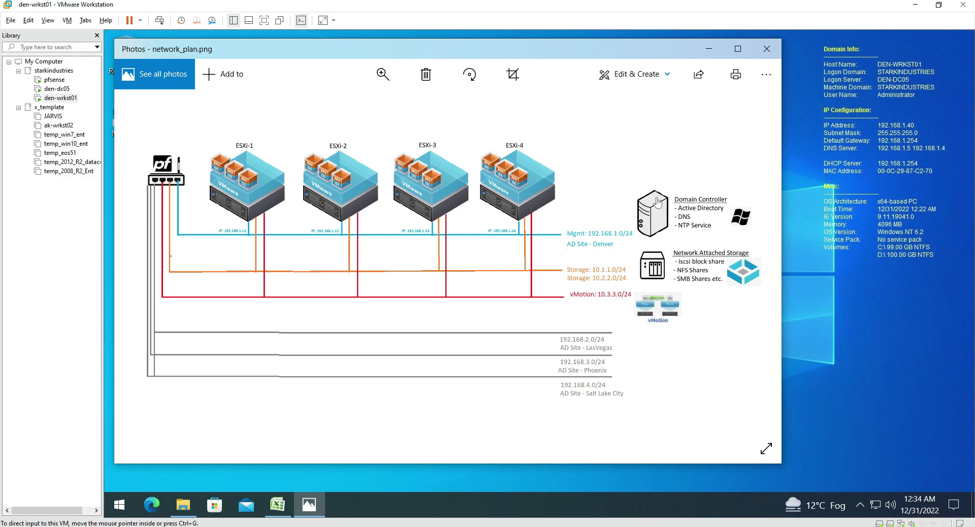
# View network_plan.png maximized to review the ESXi hosts and subnets, then restore the window
pyautogui.click(741, 50)
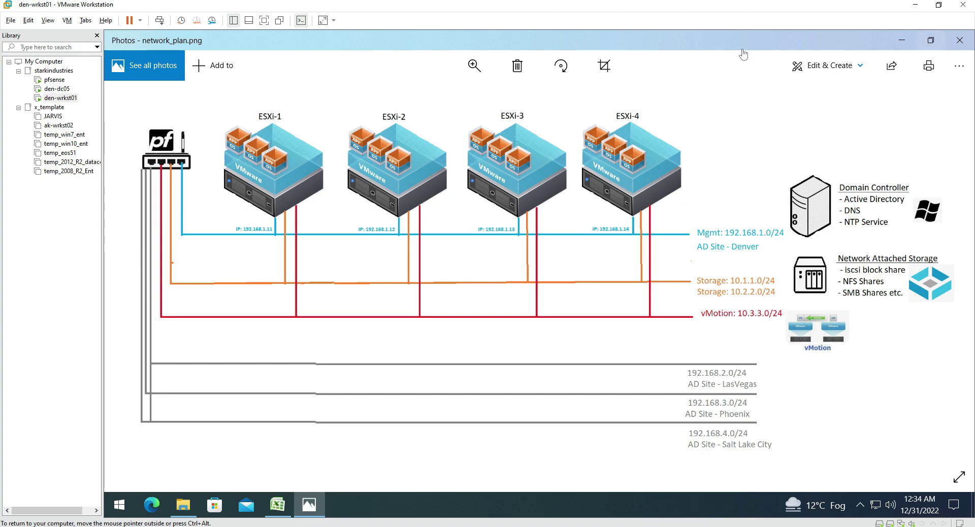
pyautogui.doubleClick(743, 51)
# Snap the network plan to the right half and enter dnsmgmt.msc in the Run dialog
pyautogui.press('super+Right')
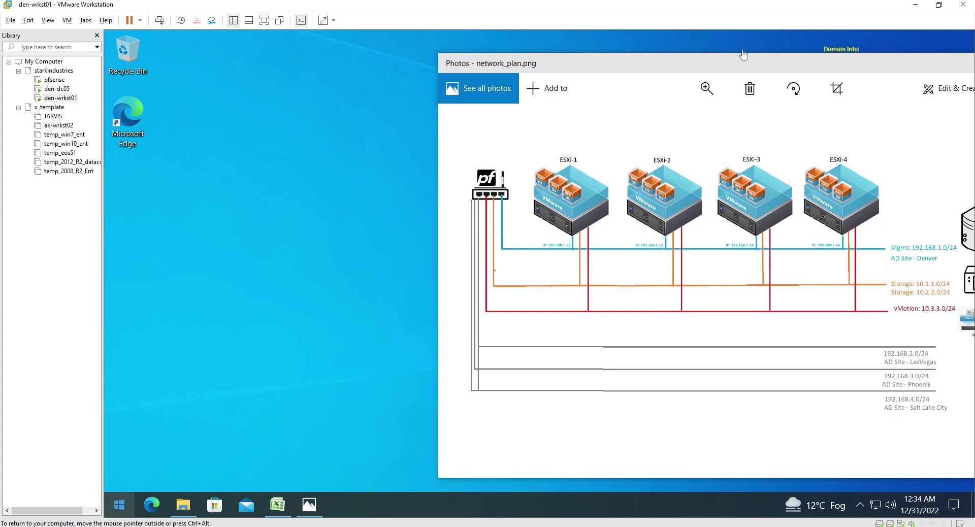
pyautogui.press('super+x')
pyautogui.press('Up')
pyautogui.press('Up')
pyautogui.press('Up')
pyautogui.press('Return')
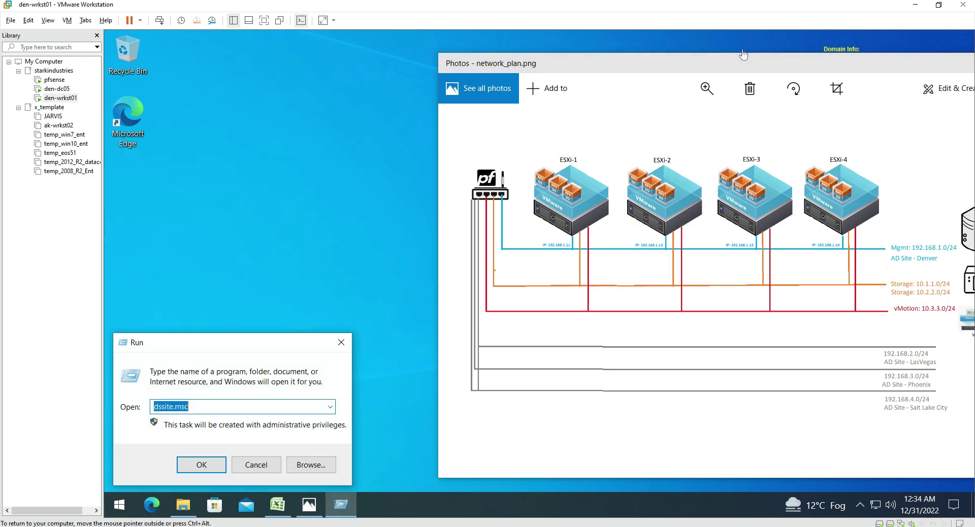
pyautogui.write('dnsmgmt.msc')
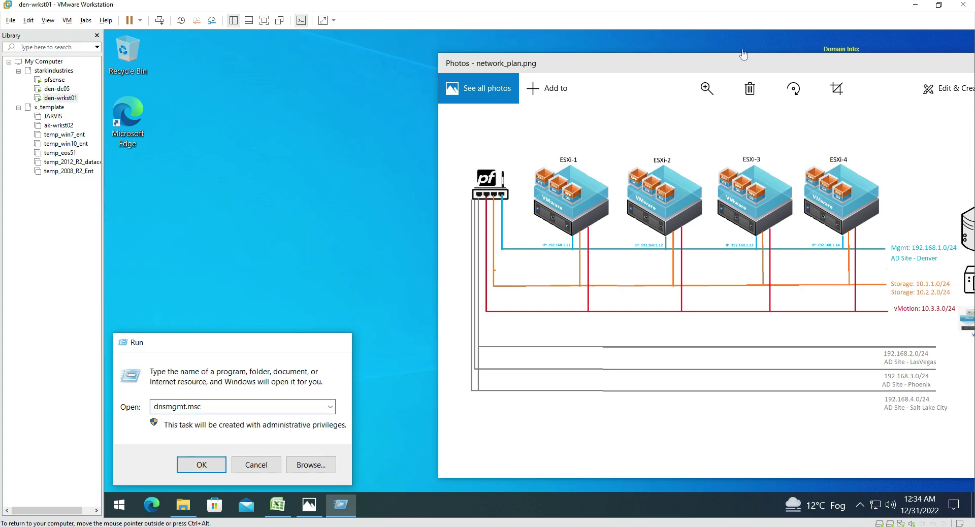
# Check the starkindustries.com records and empty reverse lookup zones, then go to the den-dc05 console
pyautogui.press('Return')
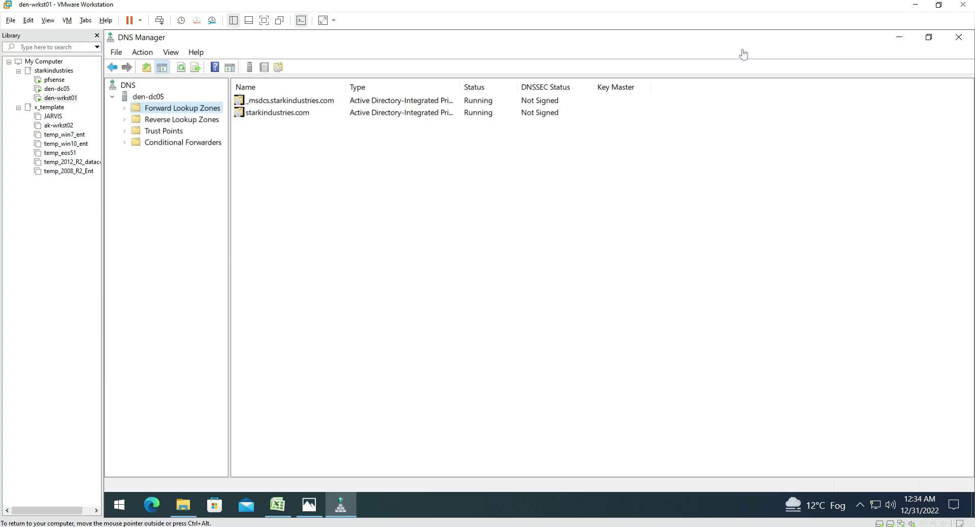
pyautogui.press('Right')
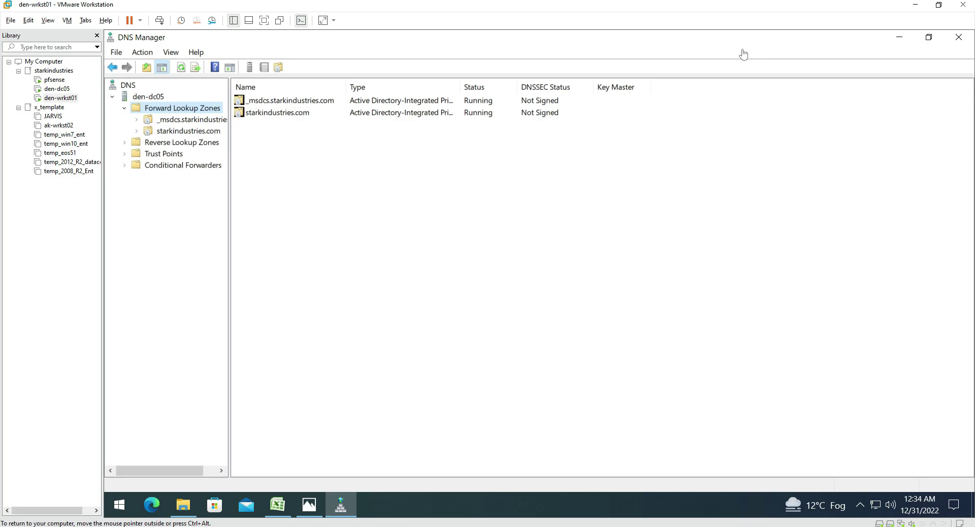
pyautogui.press('Down')
pyautogui.press('Down')
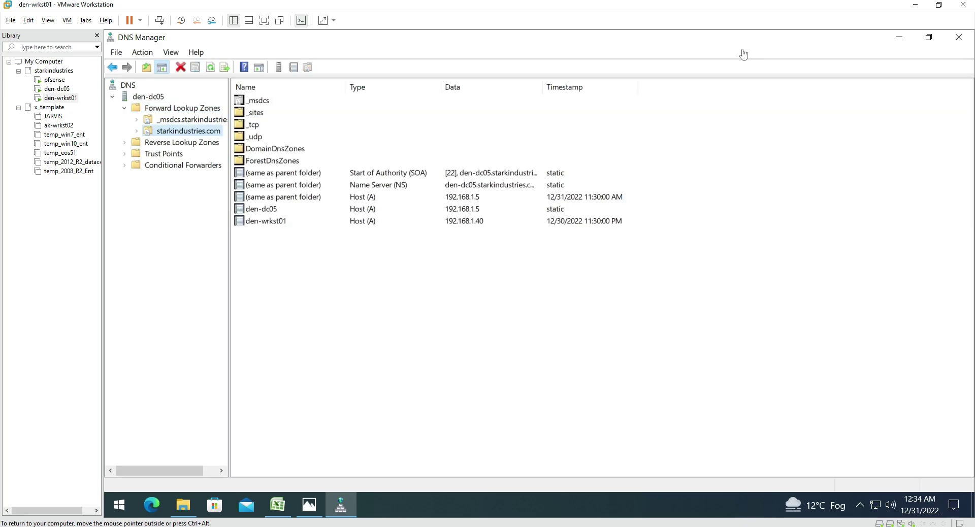
pyautogui.press('Down')
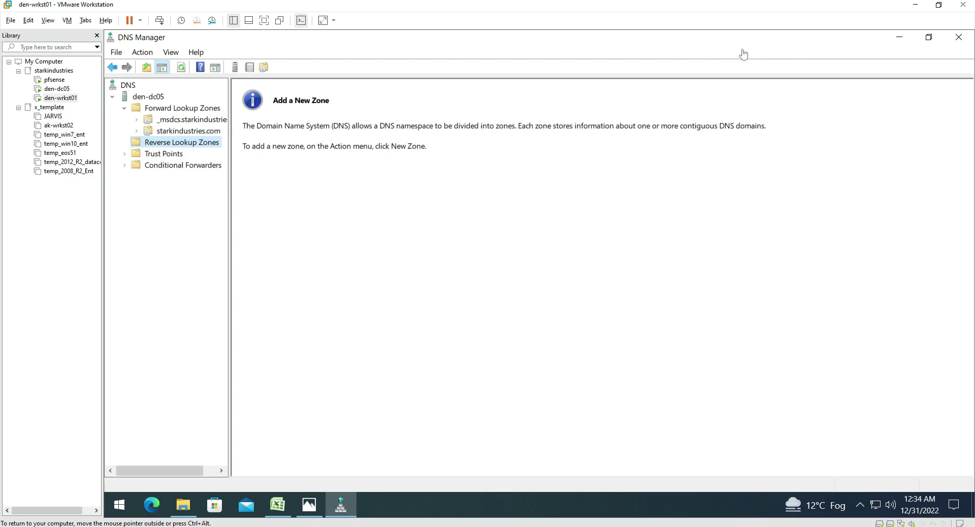
pyautogui.click(61, 89)
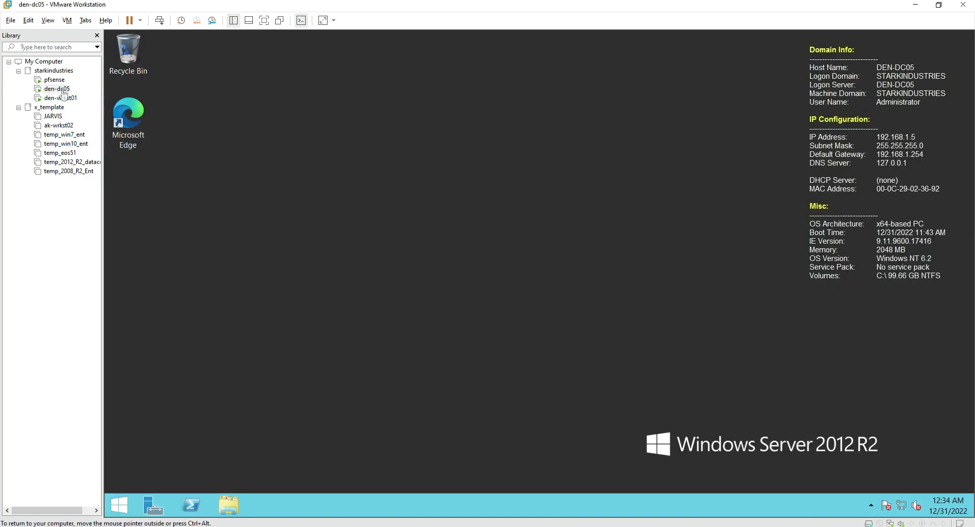
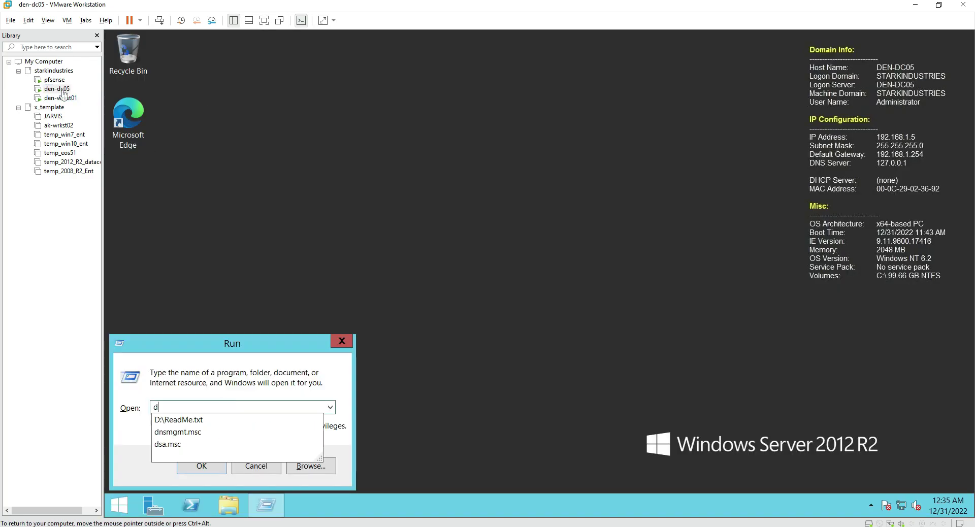
# Launch dnsmgmt.msc and switch to the den-wrkst01 VM to show den-dc05's forward lookup zones
pyautogui.press('Down')
pyautogui.press('Down')
pyautogui.press('Return')
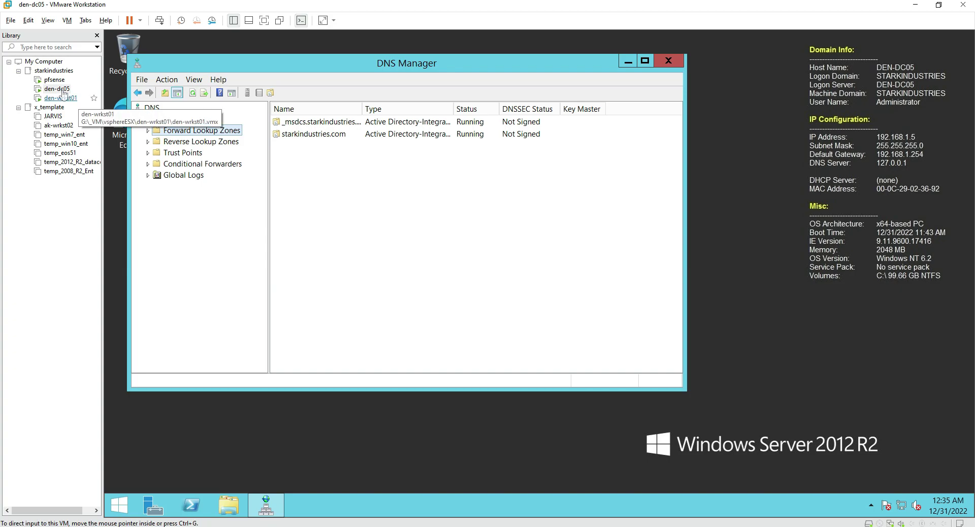
pyautogui.click(62, 98)
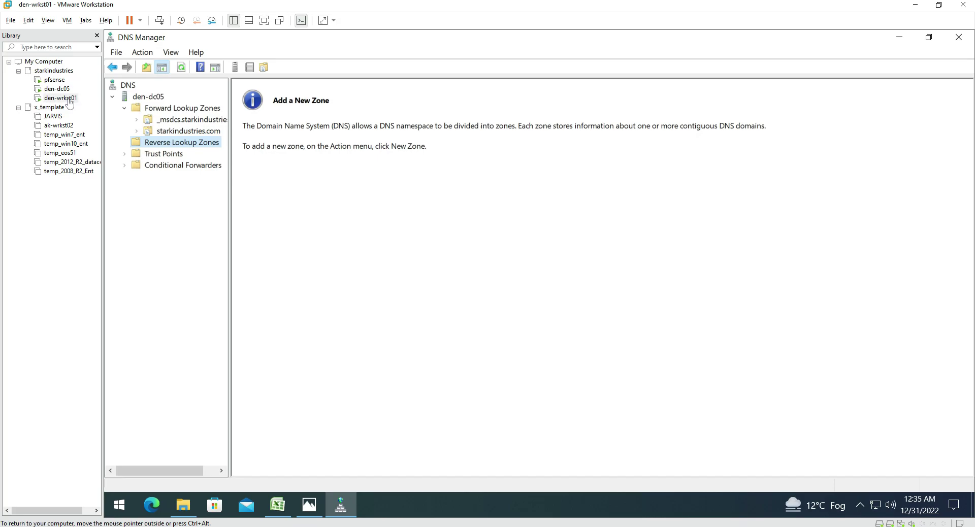
# Create an AD-integrated primary IPv4 reverse zone for network 192.168.1 allowing only secure updates
pyautogui.rightClick(205, 143)
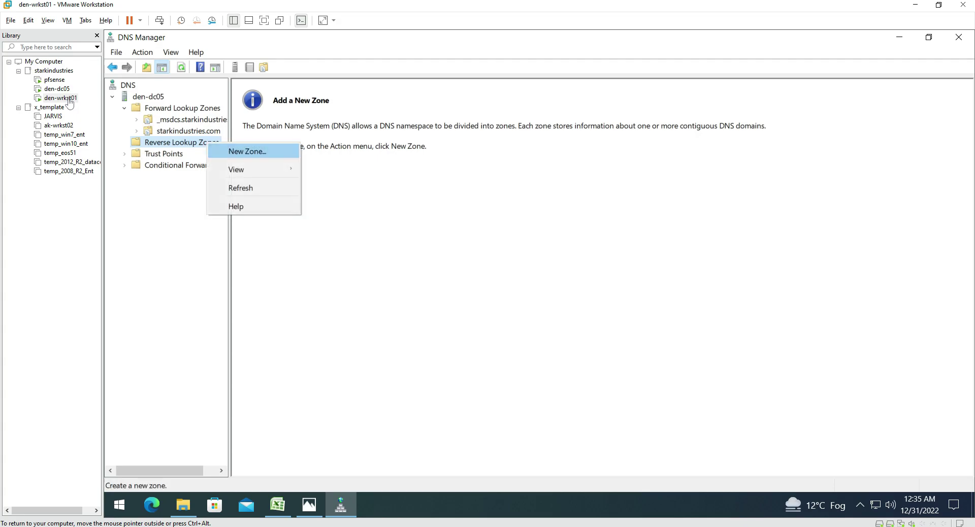
pyautogui.click(239, 151)
pyautogui.moveTo(295, 45); pyautogui.dragTo(483, 113)
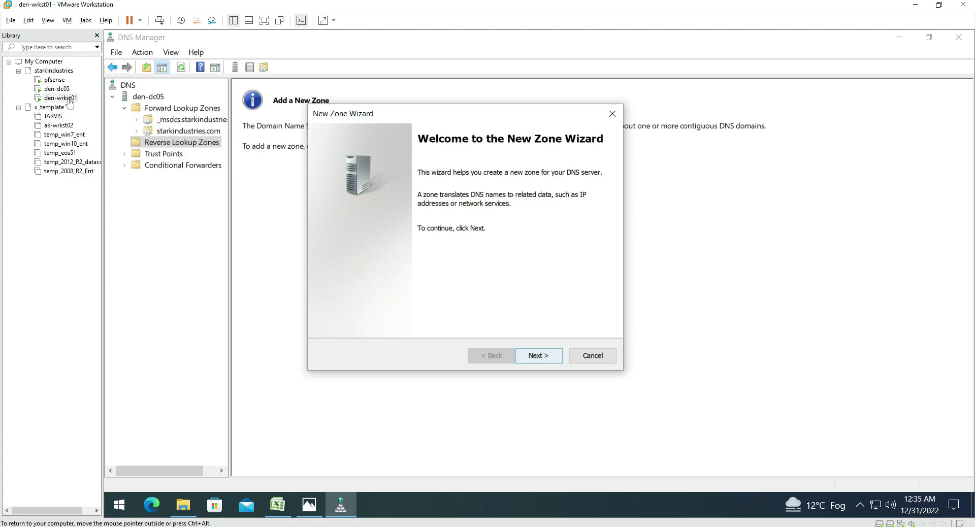
pyautogui.click(538, 356)
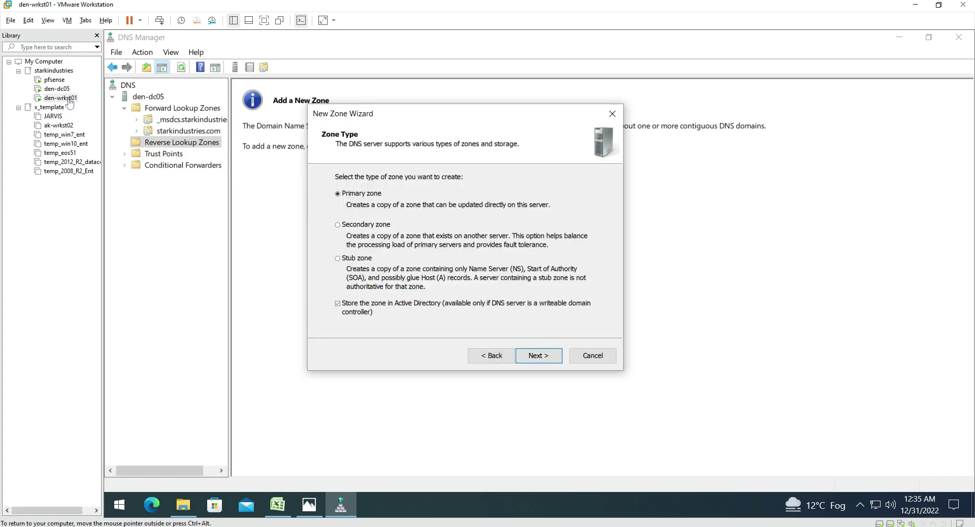
pyautogui.click(538, 356)
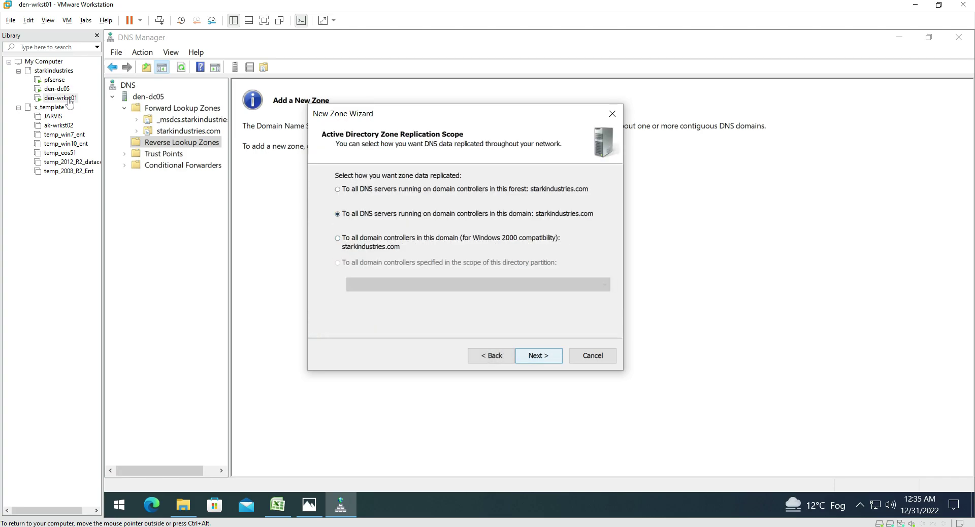
pyautogui.click(539, 355)
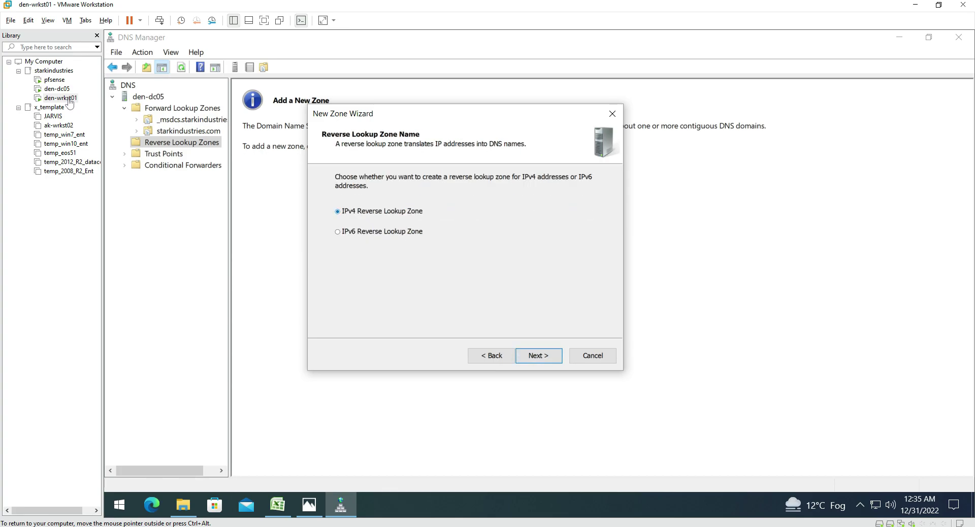
pyautogui.click(538, 355)
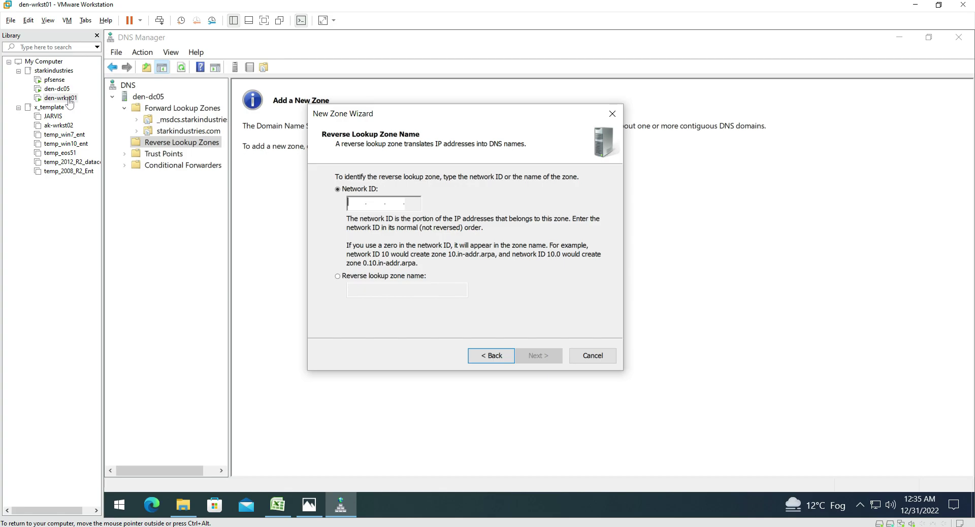
pyautogui.write('192.168.1.')
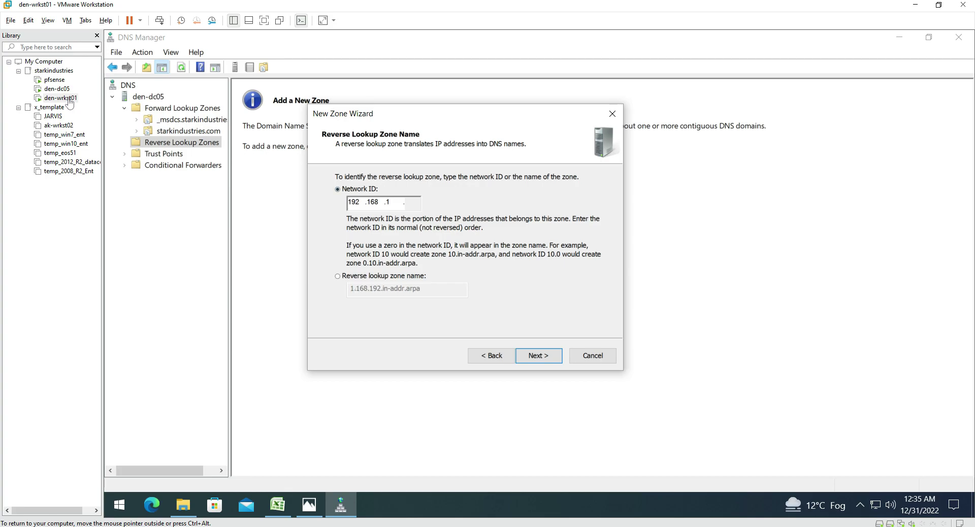
pyautogui.press('Return')
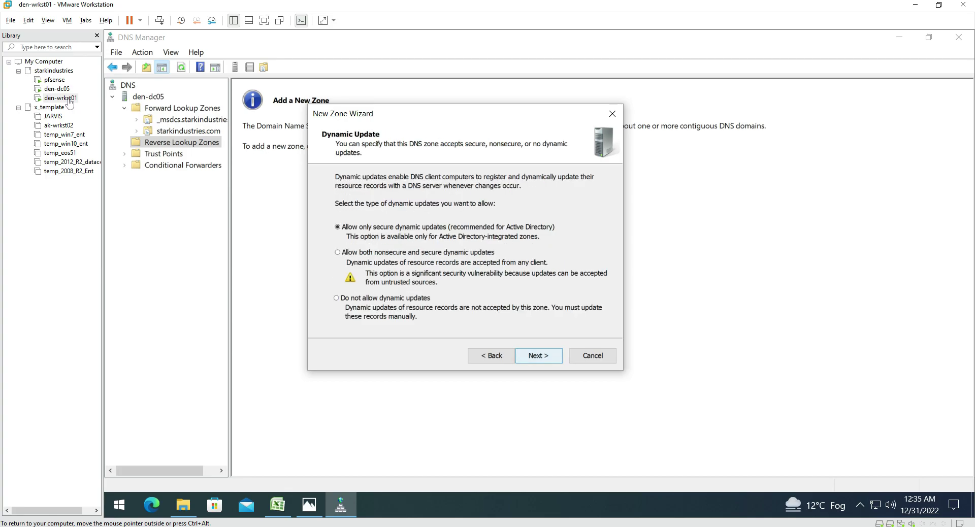
pyautogui.press('Return')
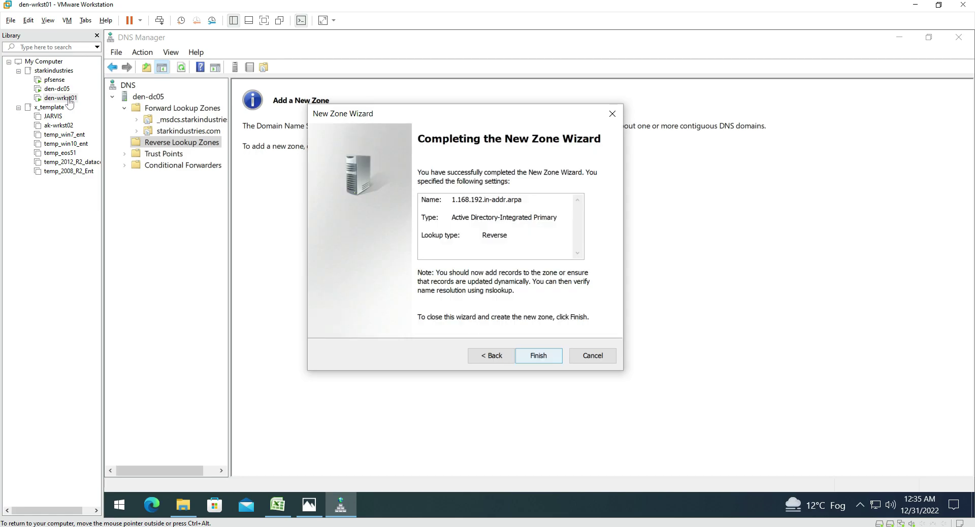
pyautogui.press('Return')
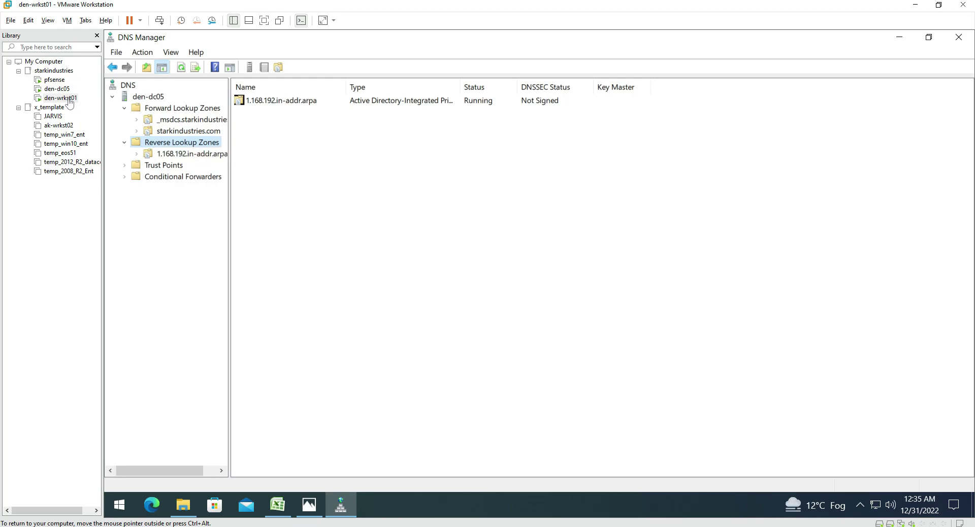
# Resize the DNS Manager window and open the starkindustries.com zone's records
pyautogui.press('super+Down')
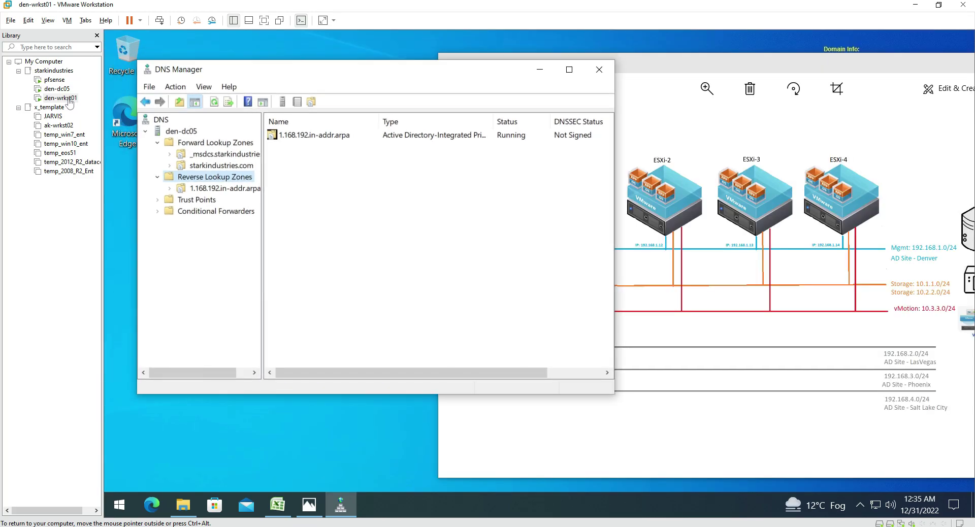
pyautogui.moveTo(330, 69); pyautogui.dragTo(302, 43)
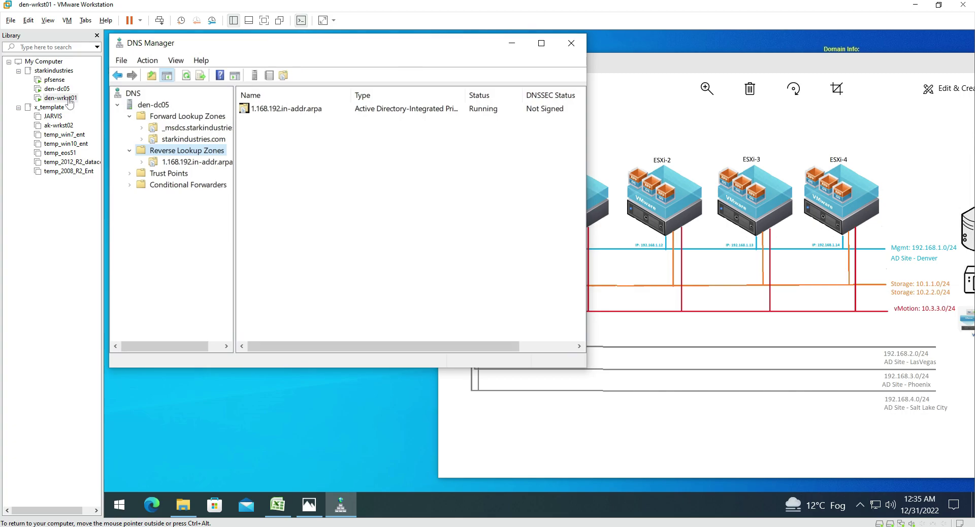
pyautogui.moveTo(586, 367); pyautogui.dragTo(595, 490)
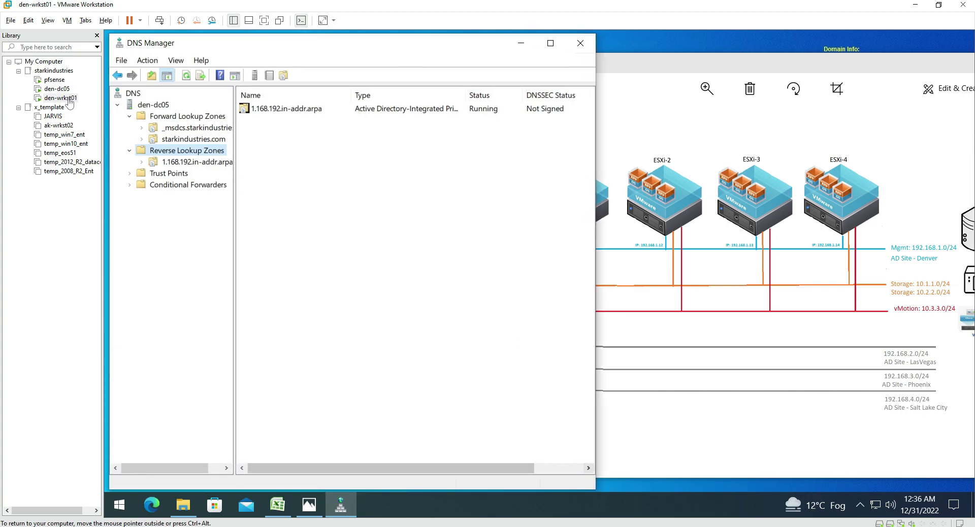
pyautogui.doubleClick(193, 139)
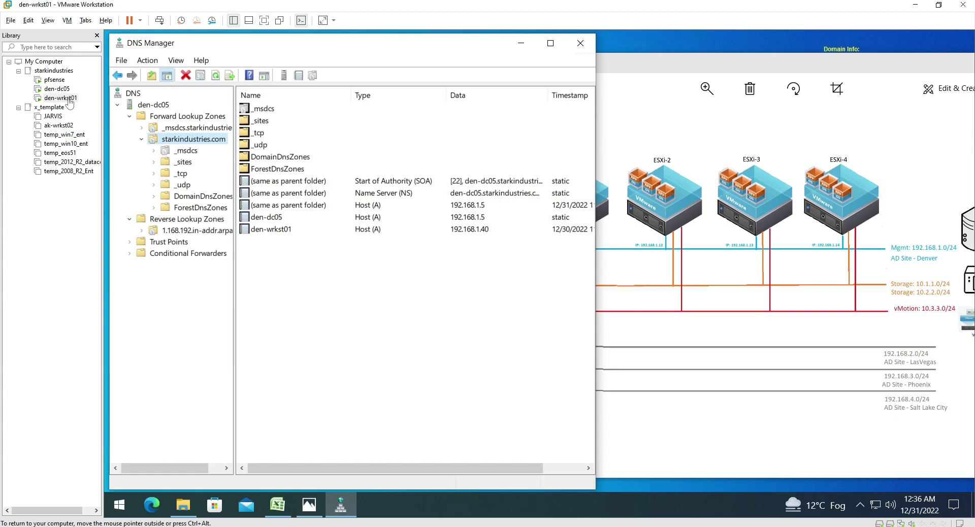
# Place the network diagram and esxi_plan spreadsheet beside DNS Manager, noting ESXi-1's IP 192.168.1.11
pyautogui.click(682, 69)
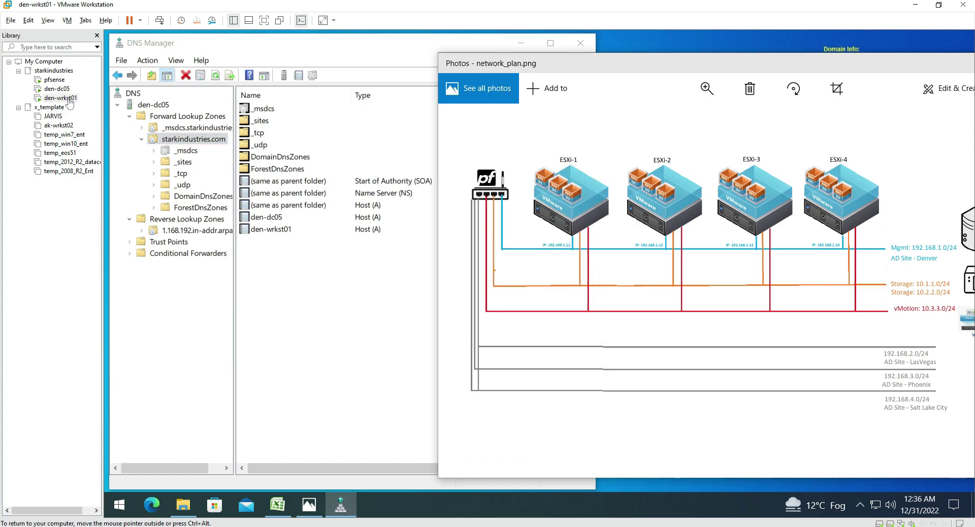
pyautogui.moveTo(683, 69); pyautogui.dragTo(800, 52)
pyautogui.hotkey('alt', 'Tab')
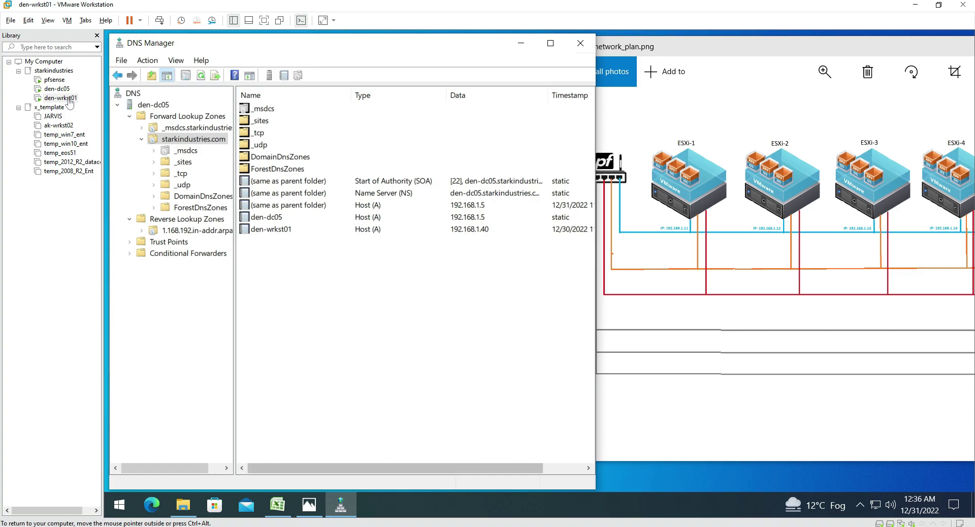
pyautogui.hotkey('alt', 'Tab')
pyautogui.moveTo(502, 171); pyautogui.dragTo(569, 290)
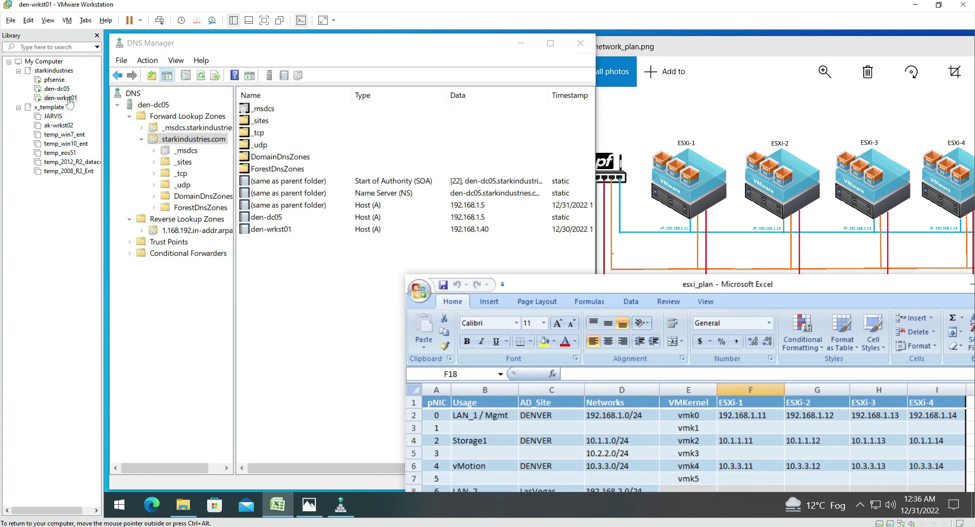
pyautogui.click(750, 415)
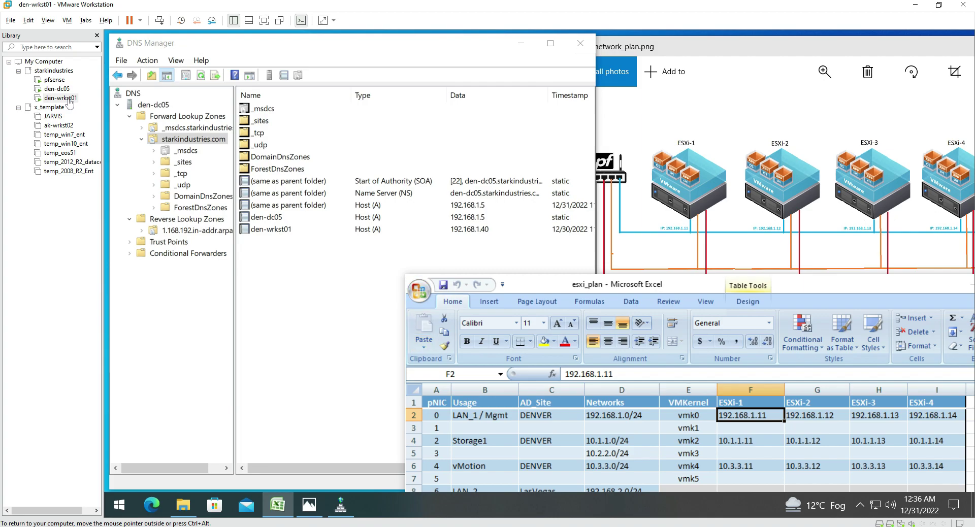
pyautogui.hotkey('alt', 'Tab')
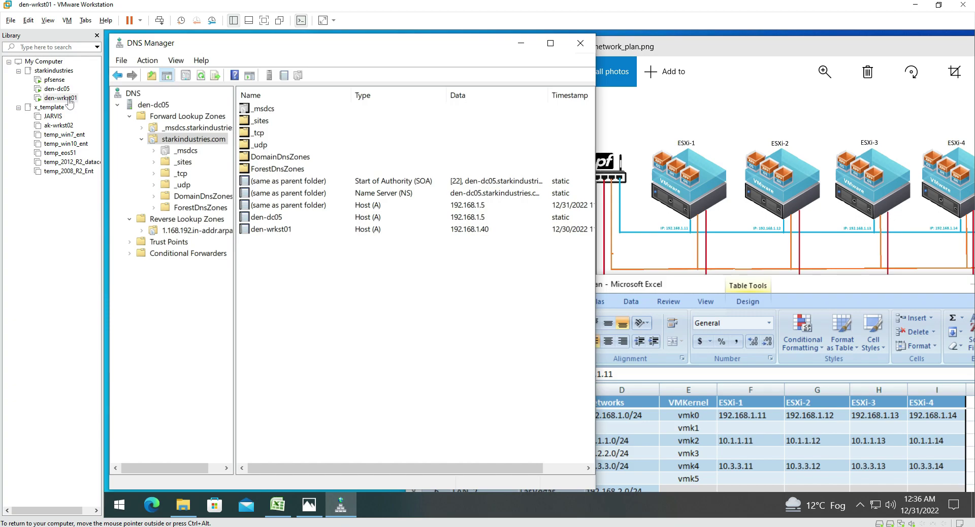
pyautogui.press('Tab')
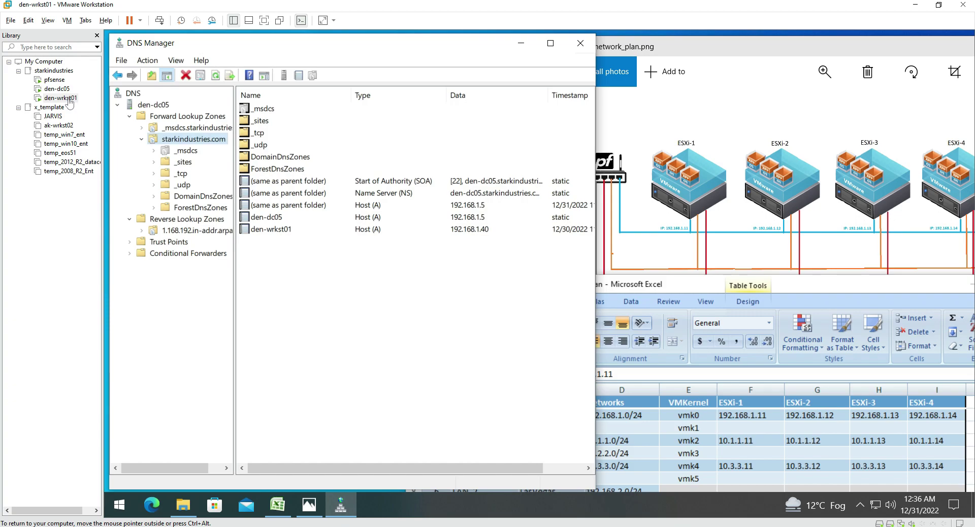
# Add host record esxi-1 at 192.168.1.11 with an associated PTR record
pyautogui.hotkey('shift', 'F10')
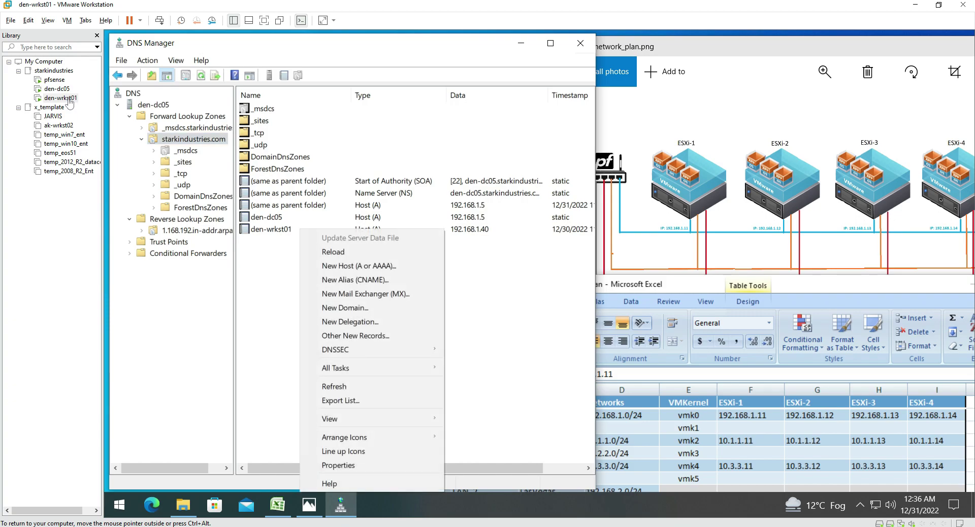
pyautogui.press('Down')
pyautogui.press('Down')
pyautogui.press('Return')
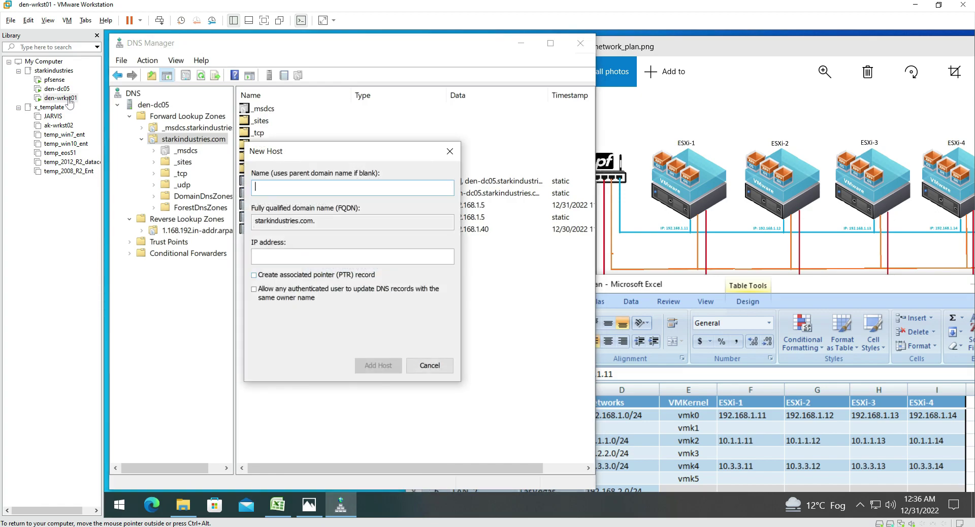
pyautogui.write('esxi-1')
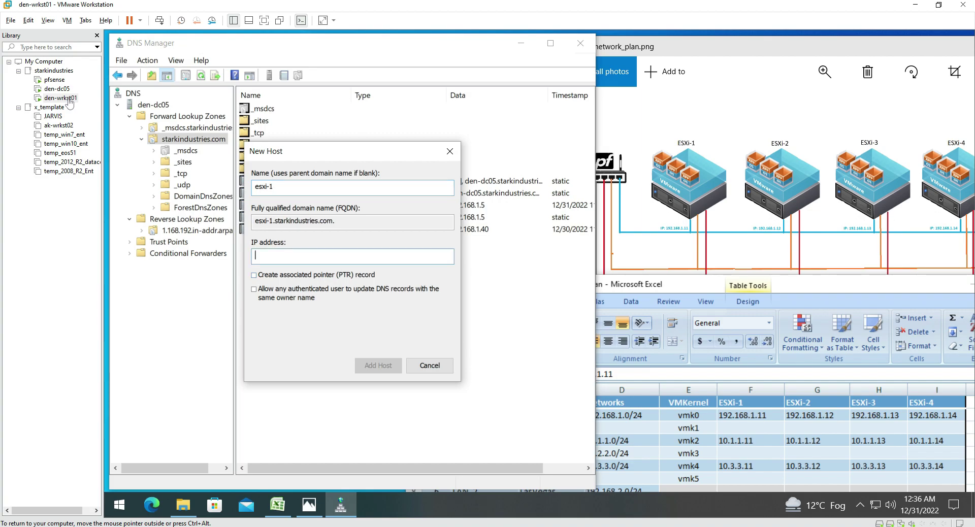
pyautogui.write('192.168.1.11')
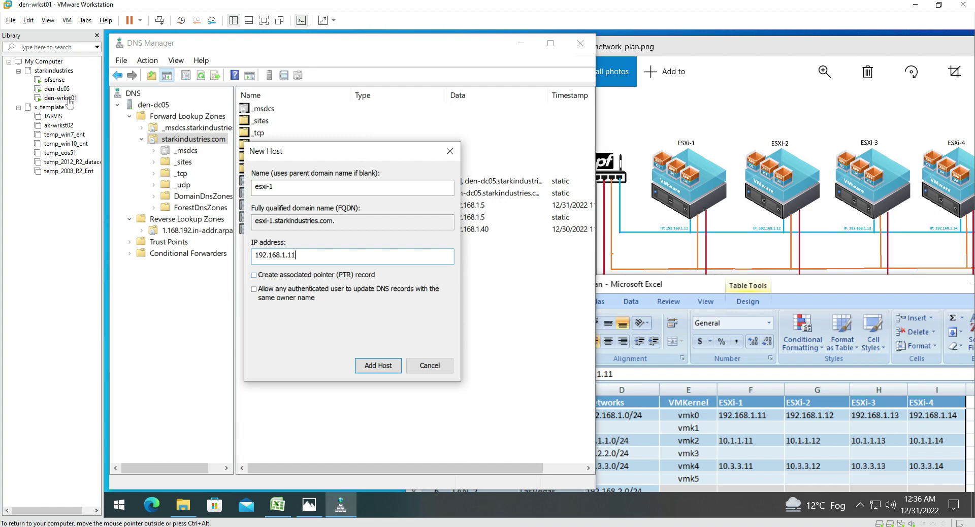
pyautogui.press('Tab')
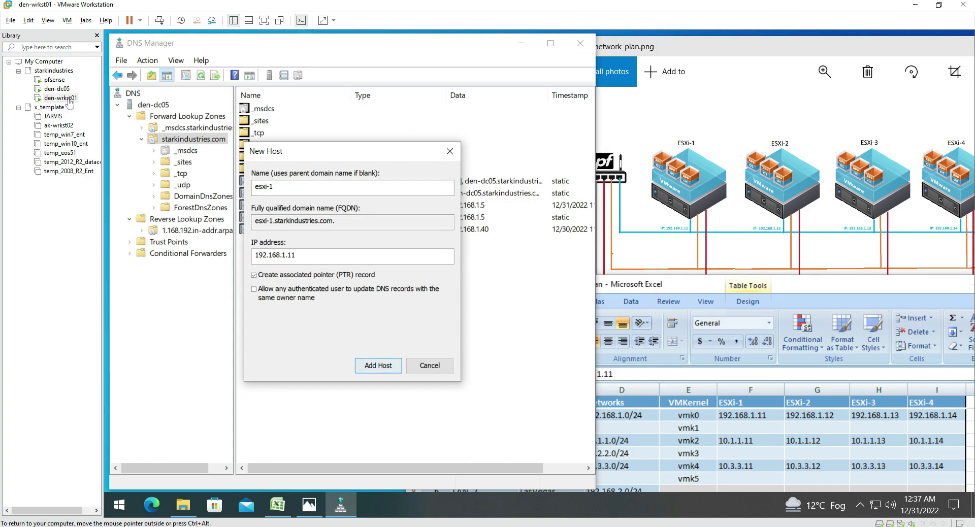
pyautogui.press('Return')
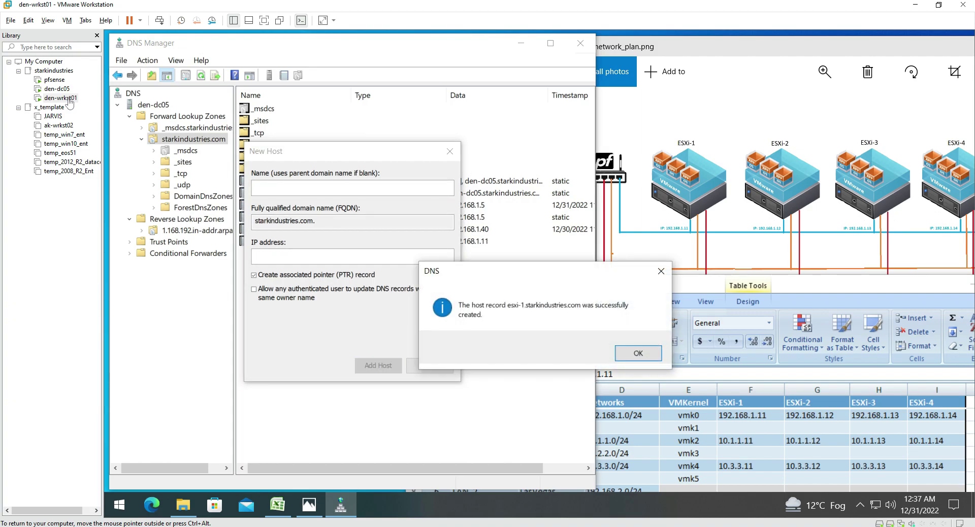
pyautogui.press('Return')
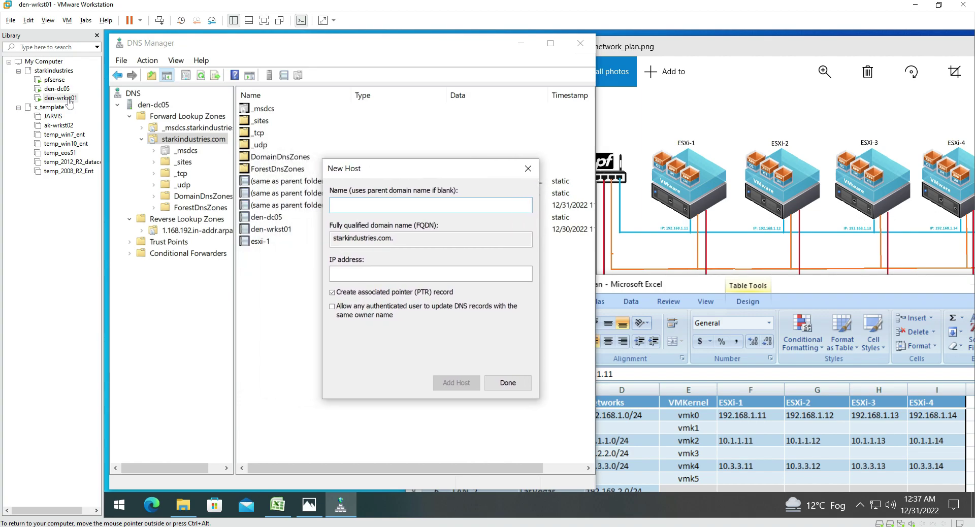
# Add host records esxi-2 (192.168.1.12) and esxi-3 (192.168.1.13) with PTR records
pyautogui.write('esxi-2')
pyautogui.press('Tab')
pyautogui.press('Tab')
pyautogui.write('192.168')
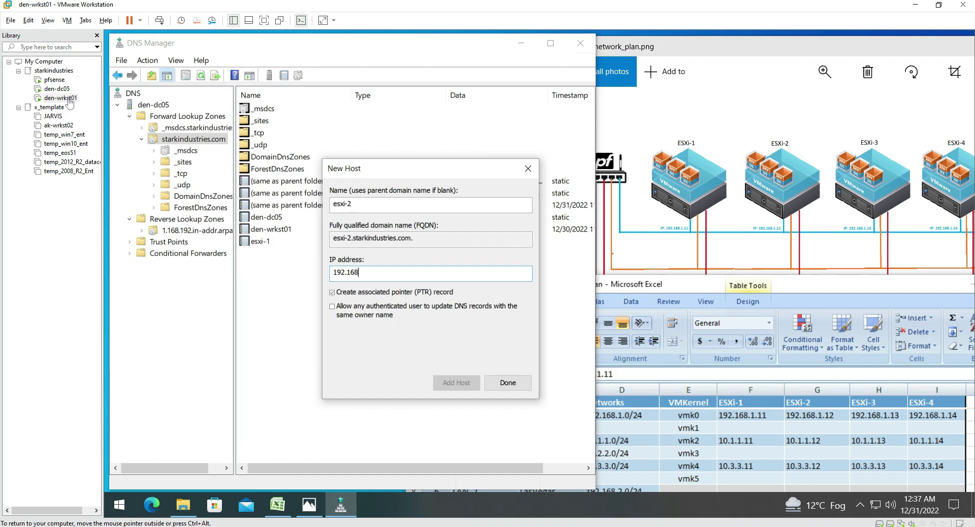
pyautogui.write('.1.12')
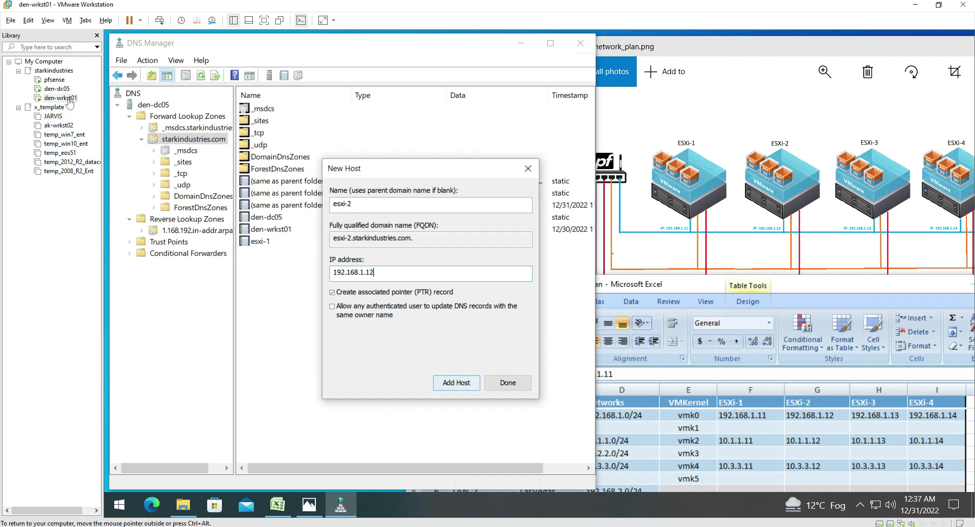
pyautogui.press('Return')
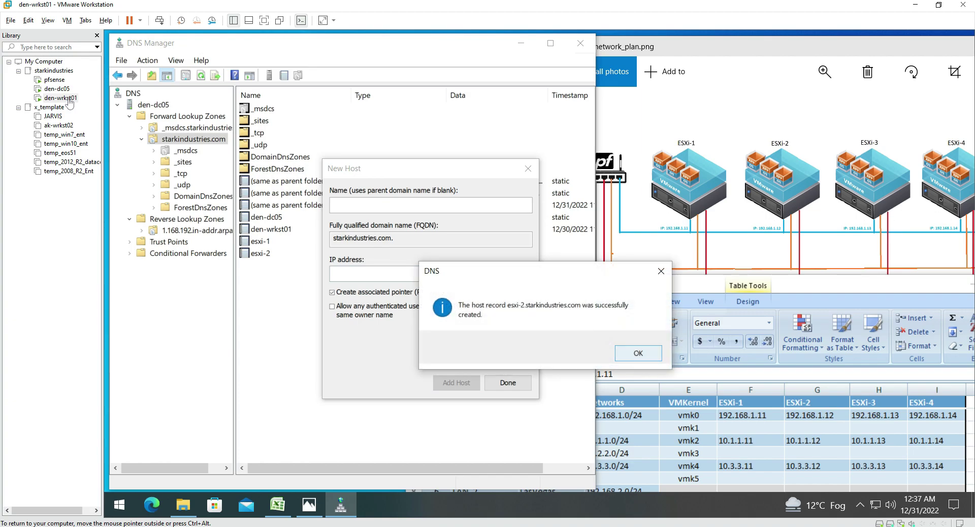
pyautogui.press('Return')
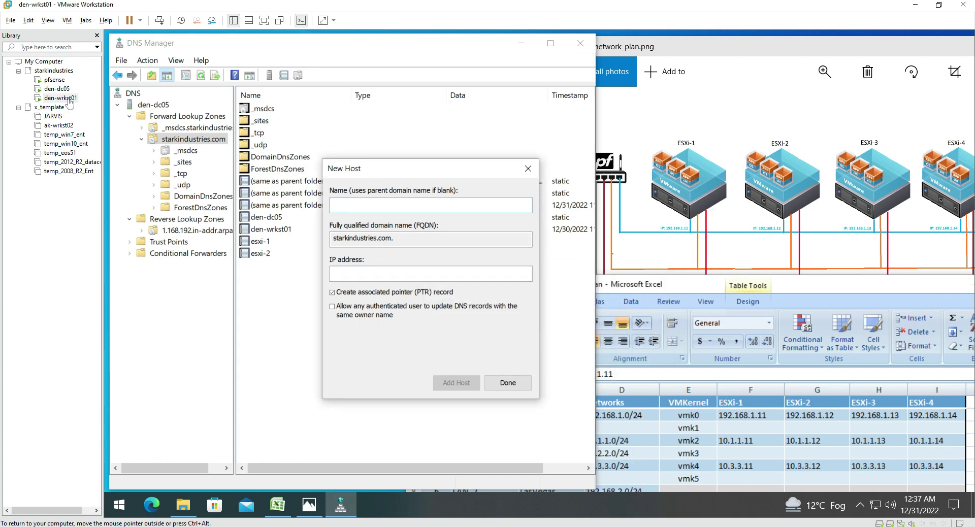
pyautogui.write('esxi-3')
pyautogui.press('Tab')
pyautogui.write('192.168.')
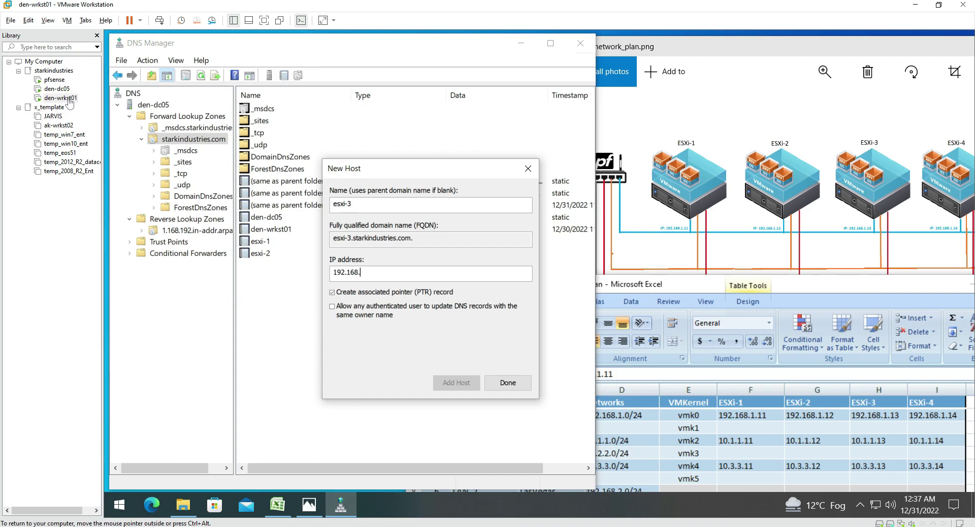
pyautogui.write('1.13')
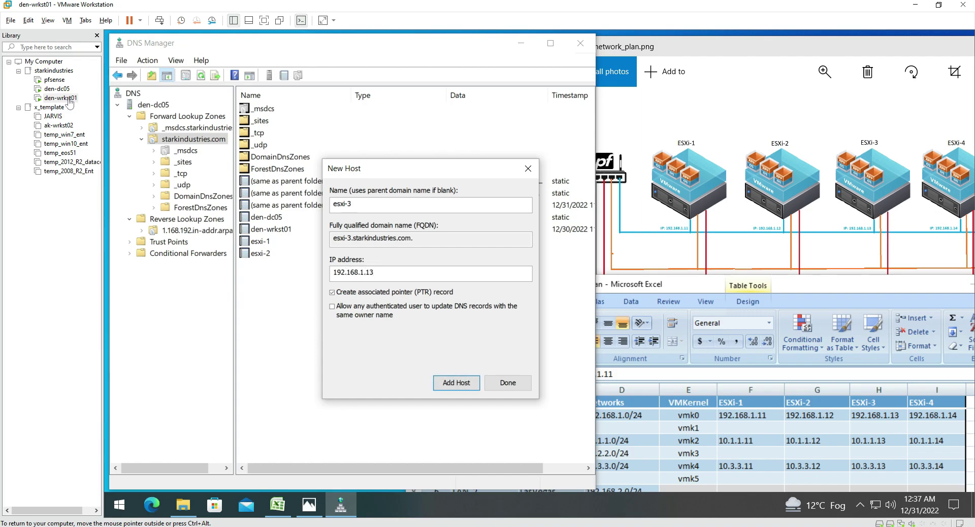
pyautogui.press('Return')
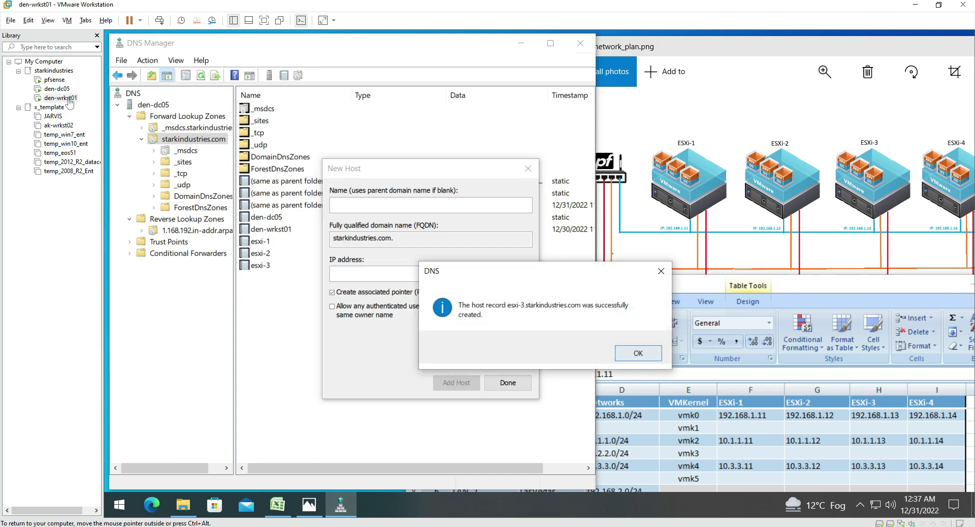
pyautogui.press('Return')
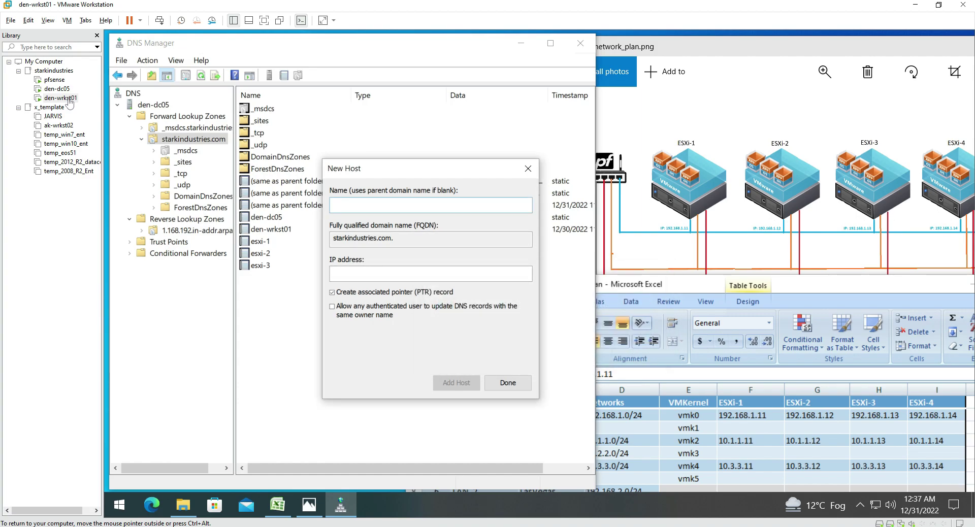
# Add esxi-4 at 192.168.1.14, close the New Host window, and review the four ESXi records
pyautogui.write('esxi-4')
pyautogui.press('Tab')
pyautogui.press('Tab')
pyautogui.write('192.168.1.14')
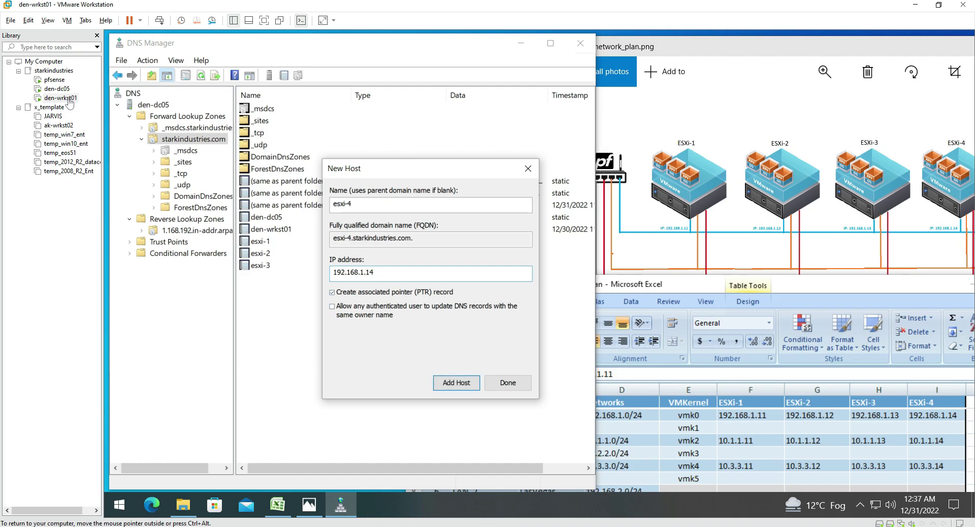
pyautogui.press('Return')
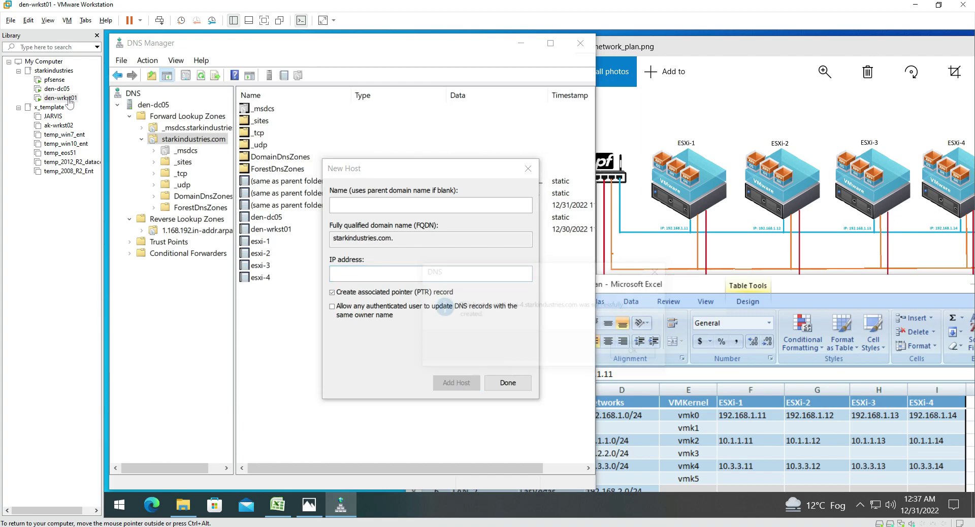
pyautogui.press('Return')
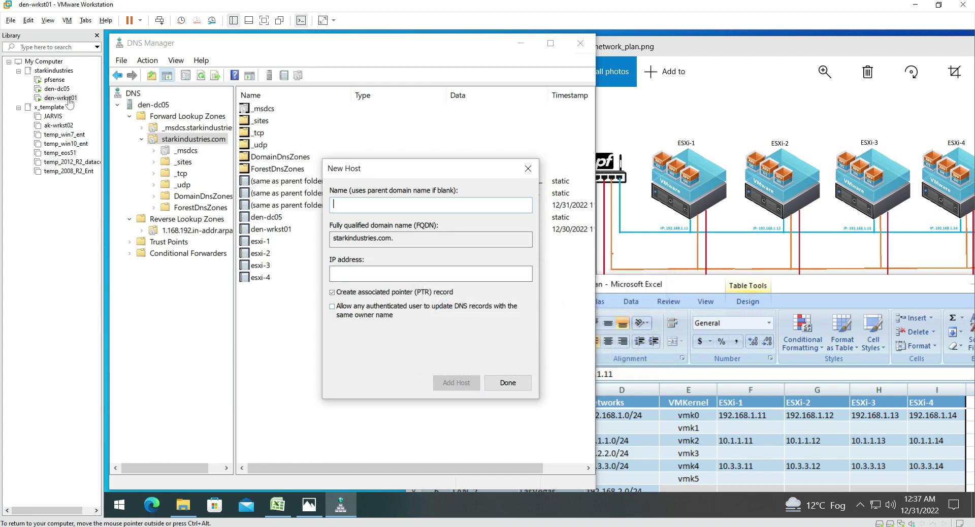
pyautogui.press('Escape')
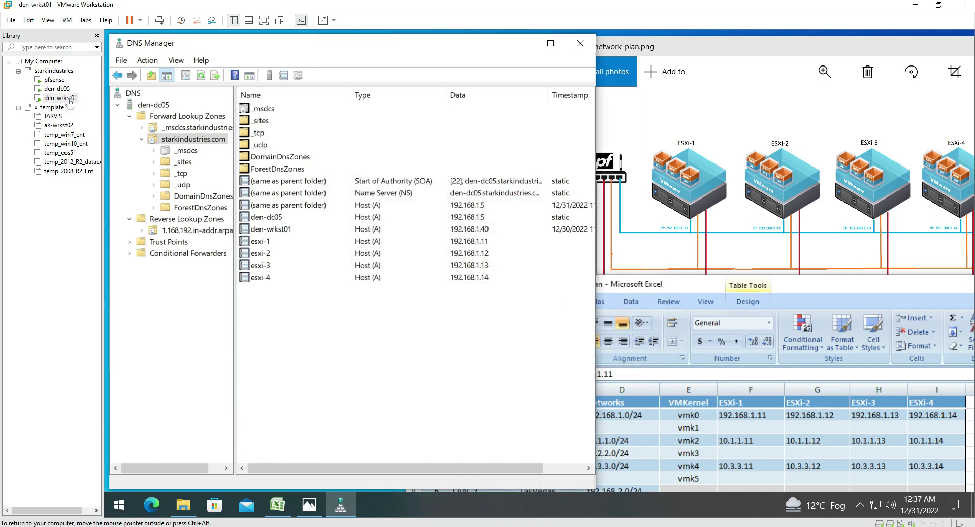
pyautogui.click(261, 242)
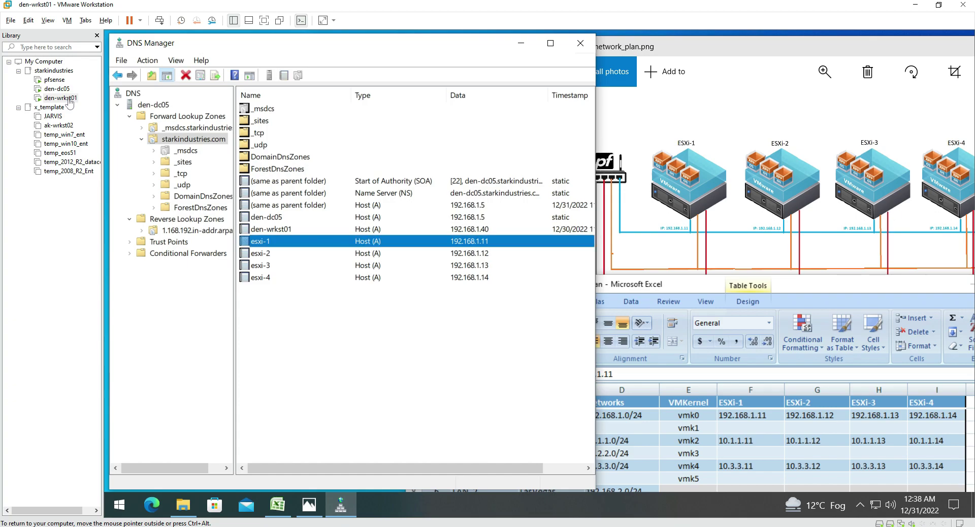
pyautogui.press('Down')
pyautogui.press('Down')
pyautogui.press('Down')
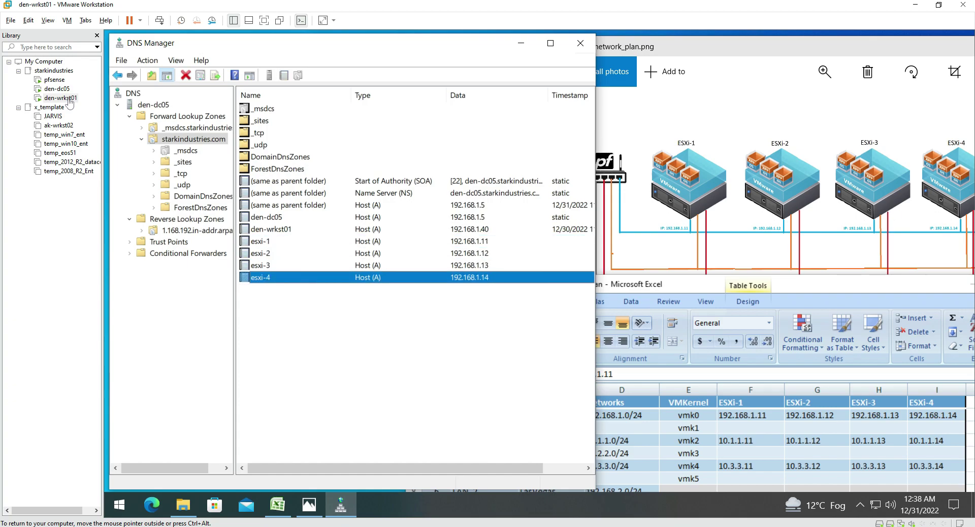
pyautogui.press('Up')
pyautogui.press('Up')
pyautogui.press('Up')
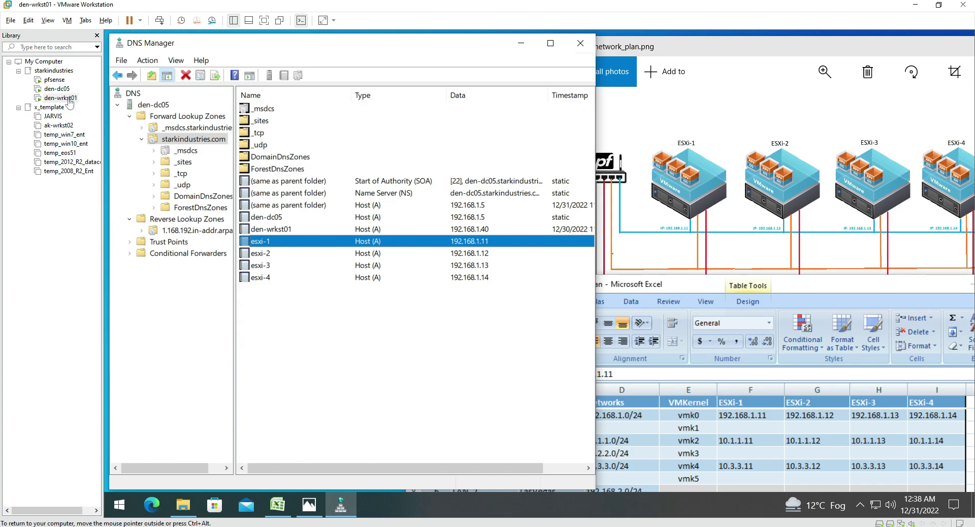
# Add host record vCSA at 192.168.1.10 with its PTR record, then launch Microsoft Edge
pyautogui.rightClick(356, 315)
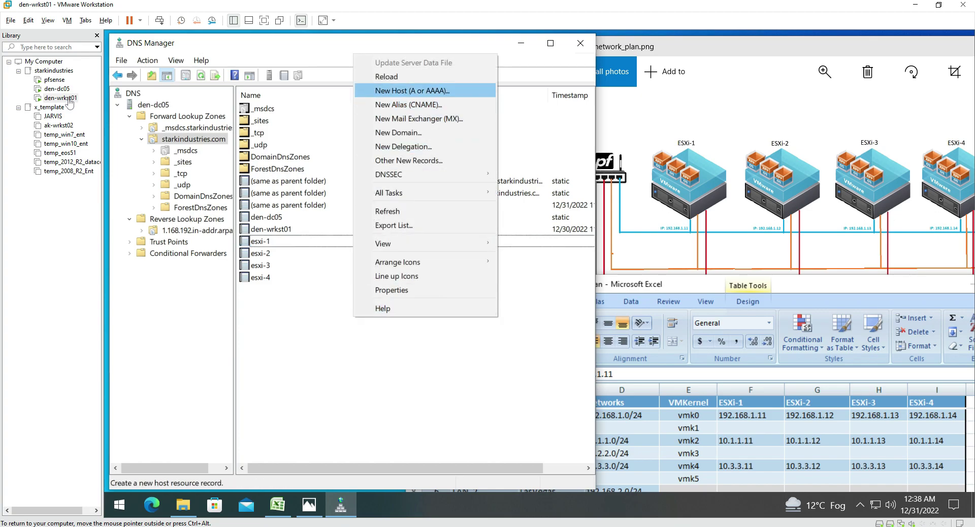
pyautogui.click(406, 90)
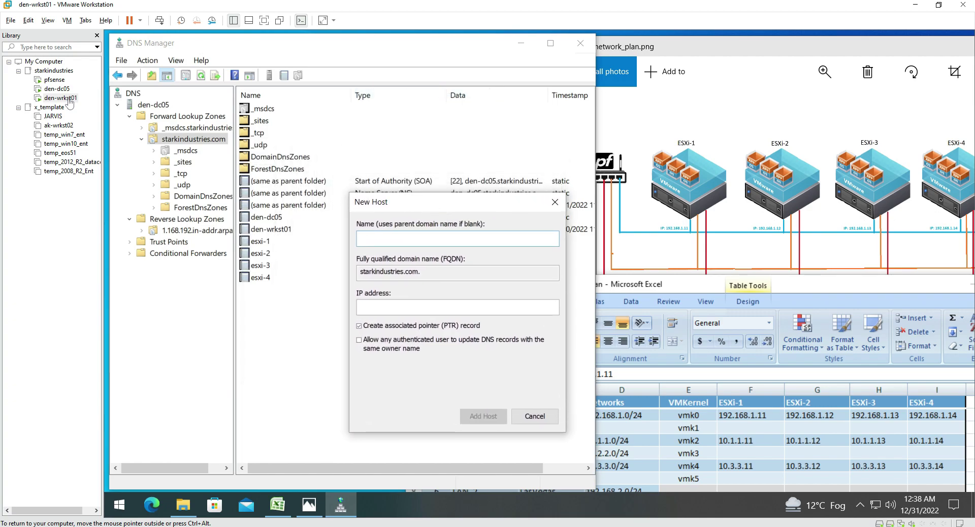
pyautogui.write('vCSA192.1')
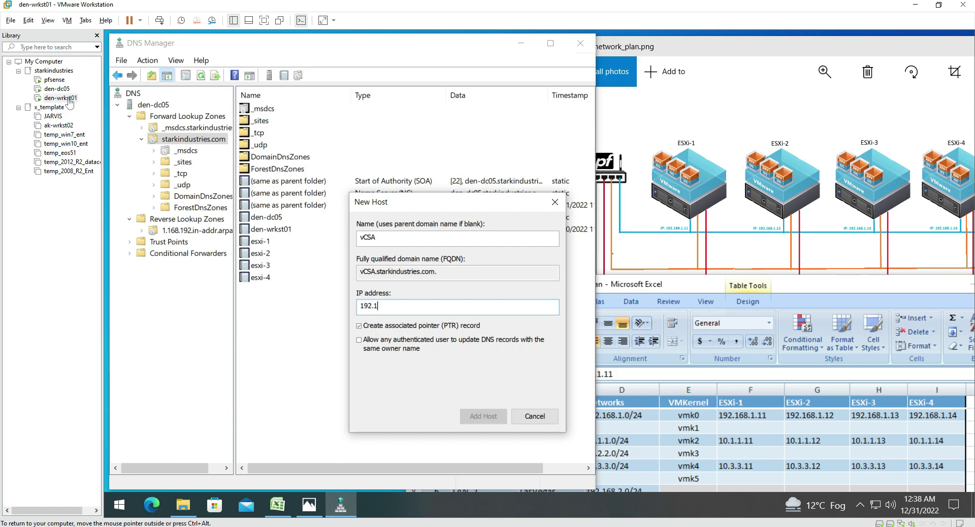
pyautogui.write('68.1.10')
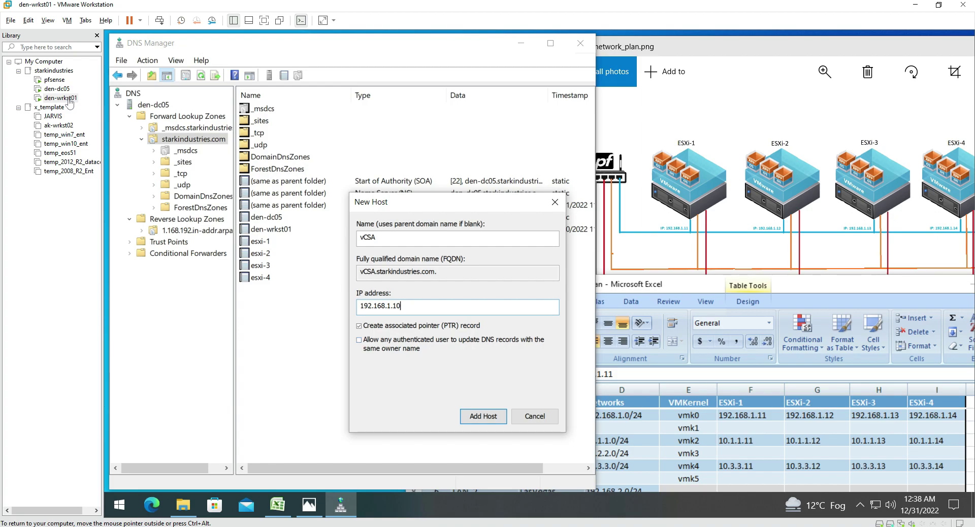
pyautogui.press('Return')
pyautogui.press('Return')
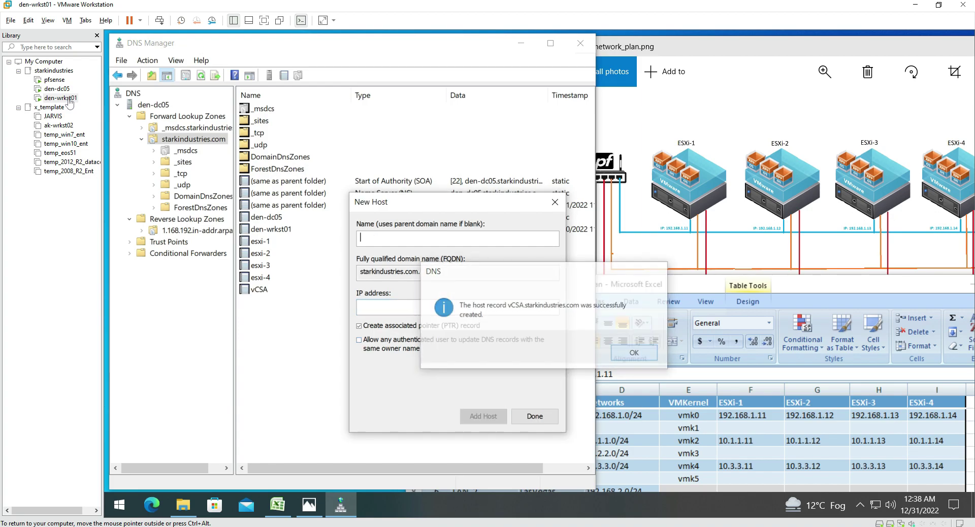
pyautogui.press('Escape')
pyautogui.press('super+1')
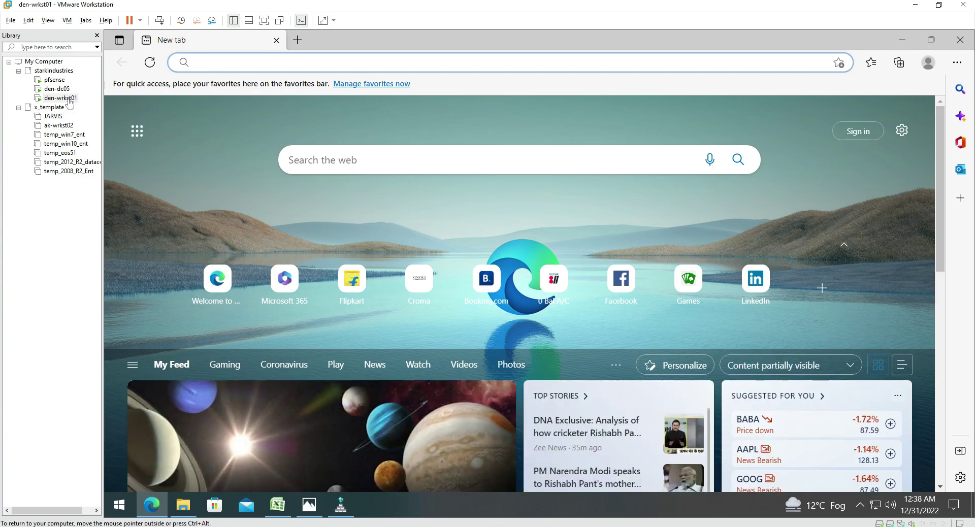
pyautogui.write('ht')
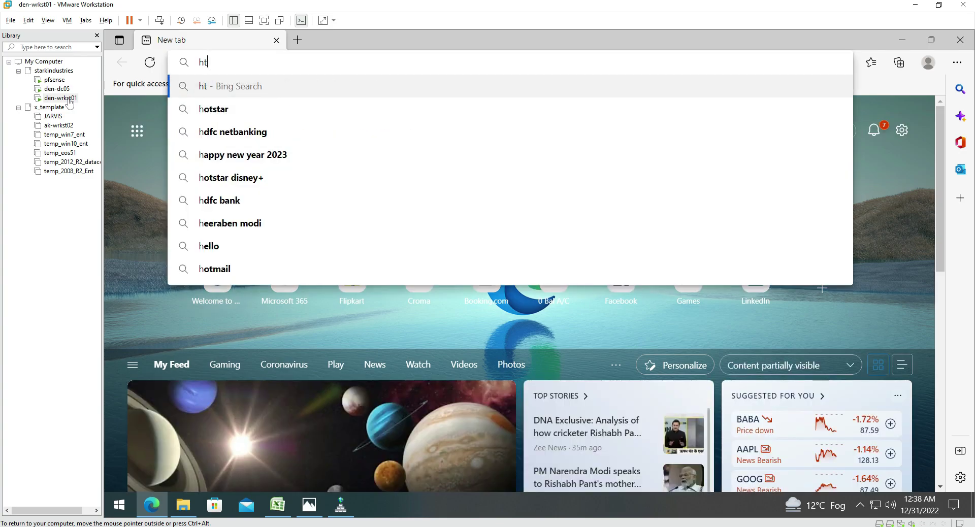
pyautogui.write('tp:/')
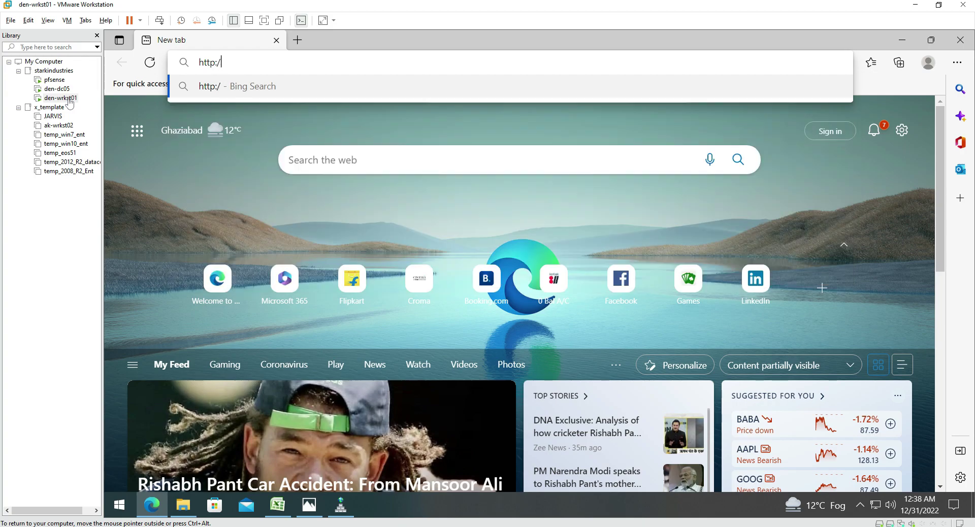
pyautogui.write('/192.1')
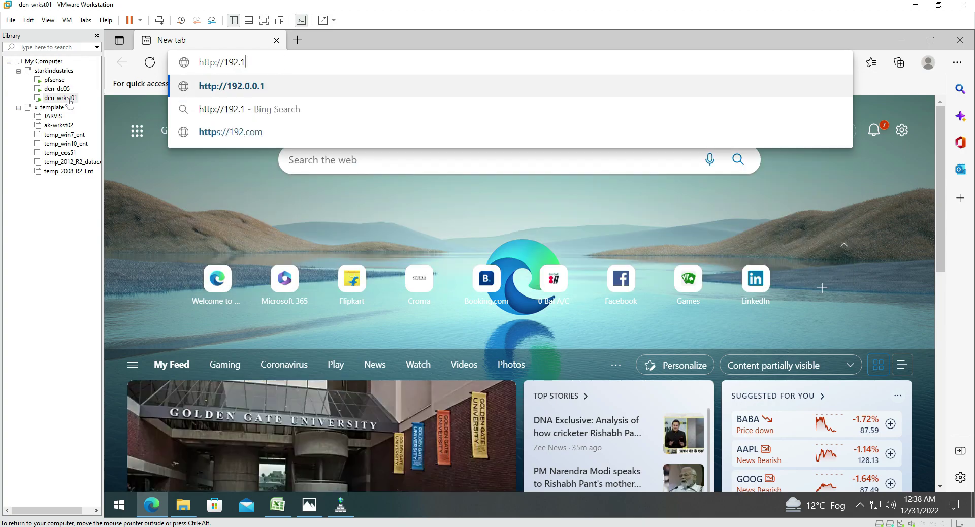
pyautogui.write('68.1.254')
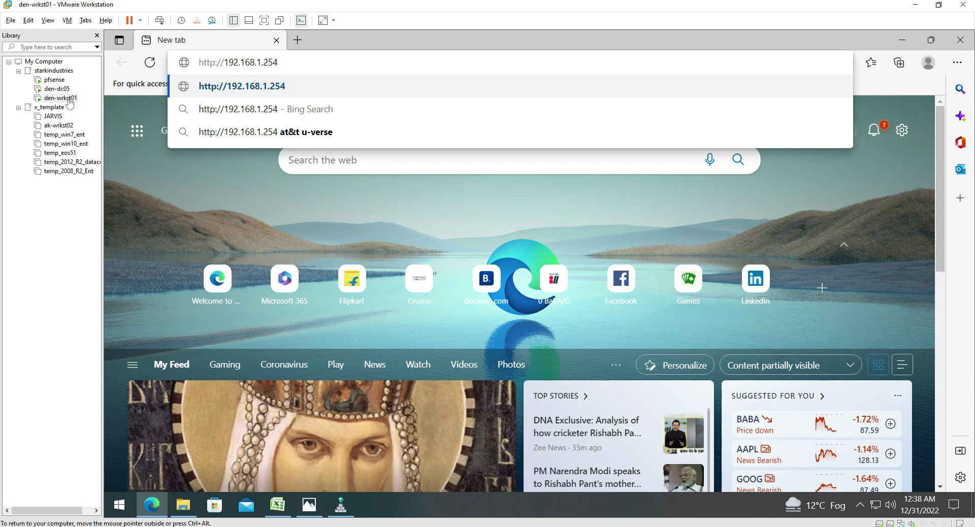
pyautogui.press('Return')
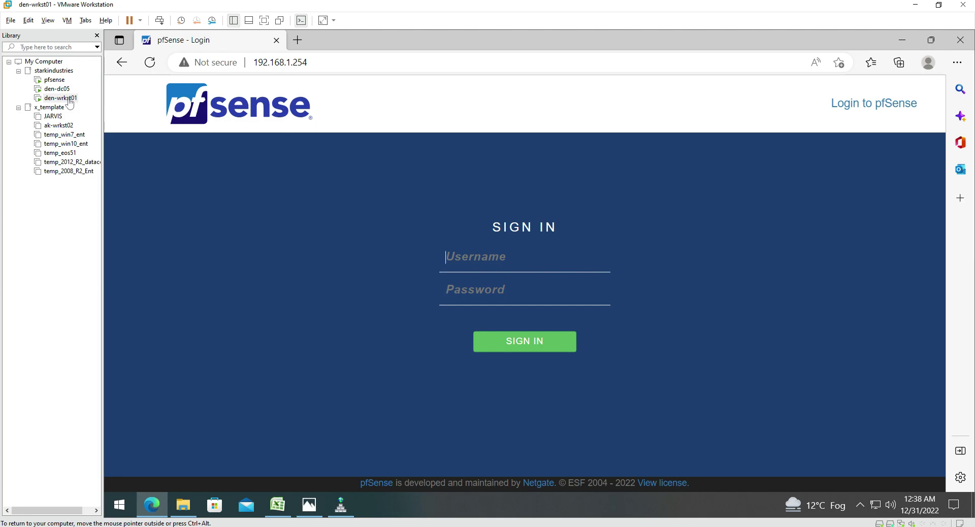
# Add host record pfsense at 192.168.1.254 in starkindustries.com, then close DNS Manager
pyautogui.click(341, 505)
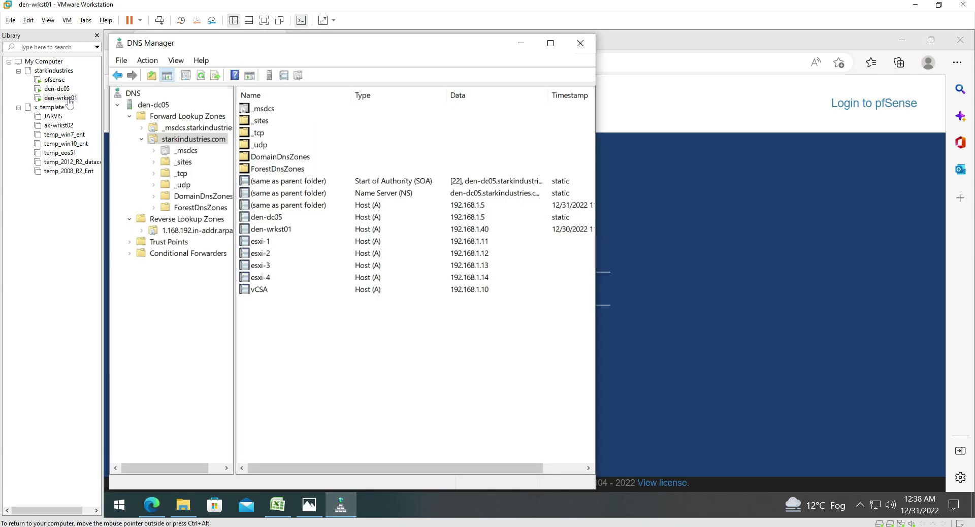
pyautogui.rightClick(282, 327)
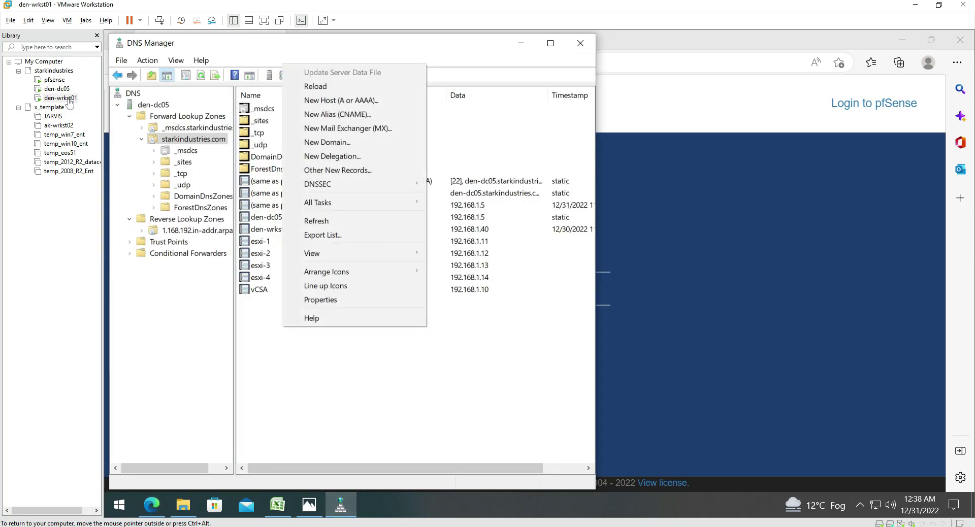
pyautogui.press('Return')
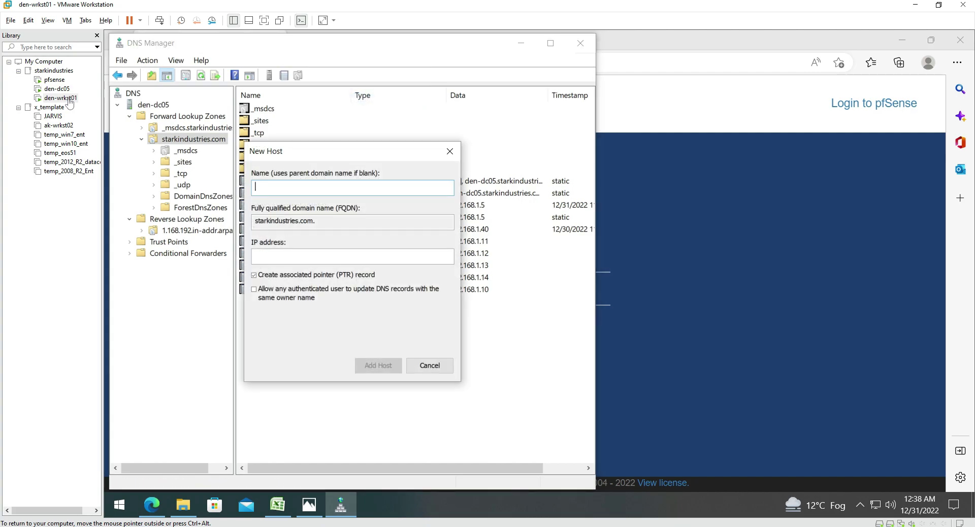
pyautogui.write('pfsense')
pyautogui.press('Tab')
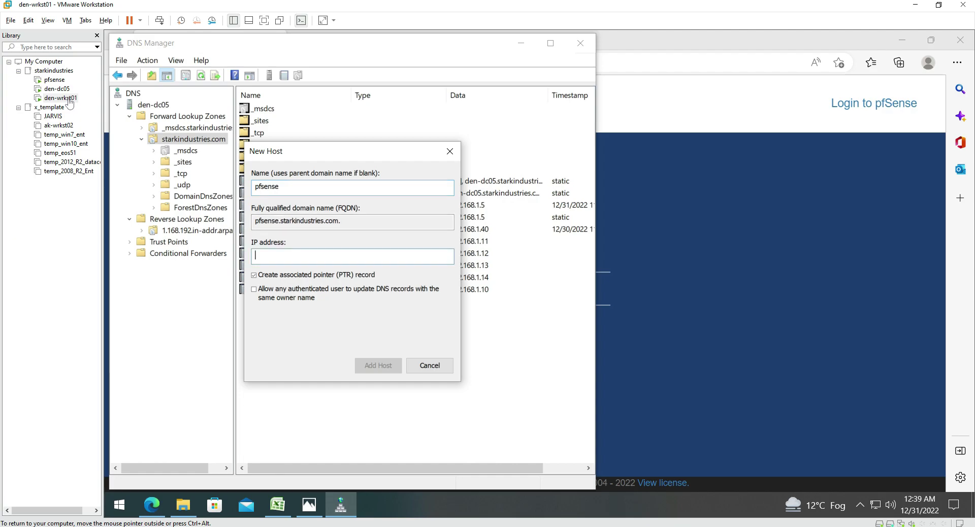
pyautogui.write('192.168.1.254')
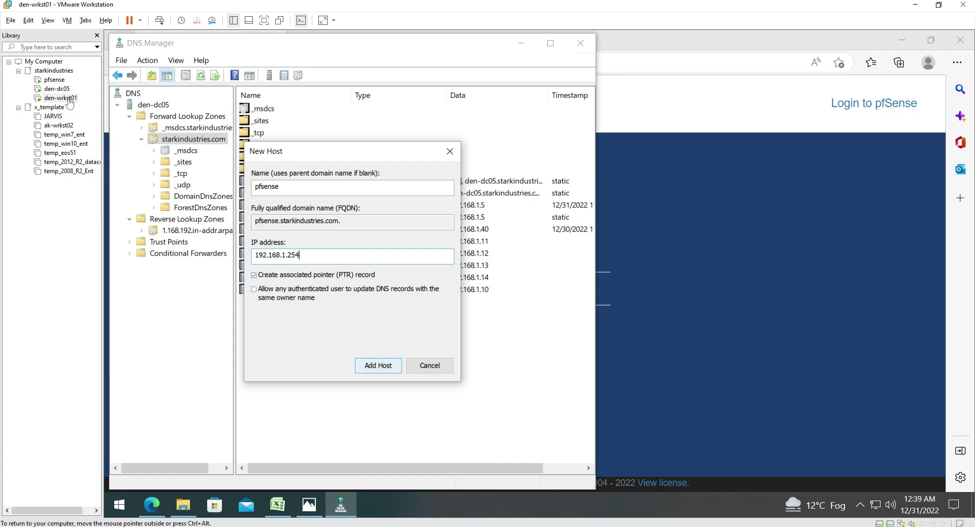
pyautogui.press('Return')
pyautogui.press('Return')
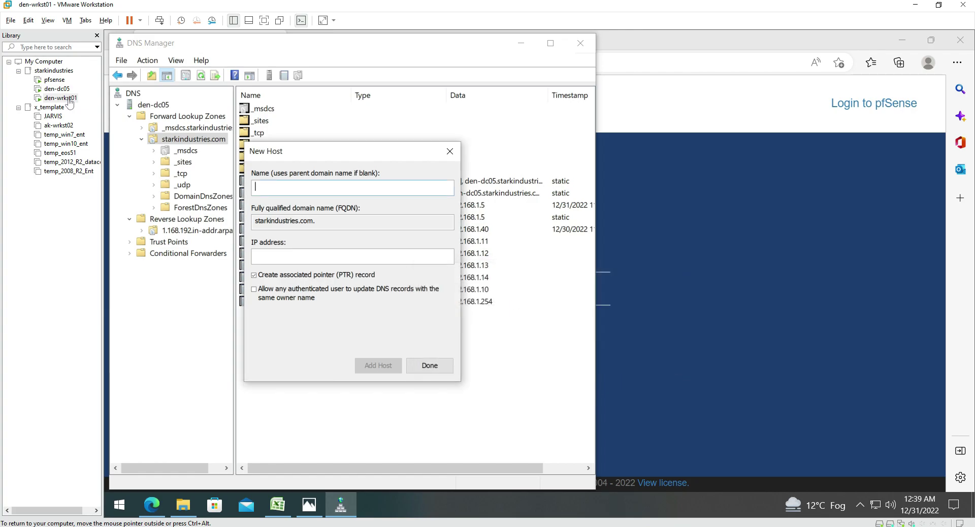
pyautogui.press('Return')
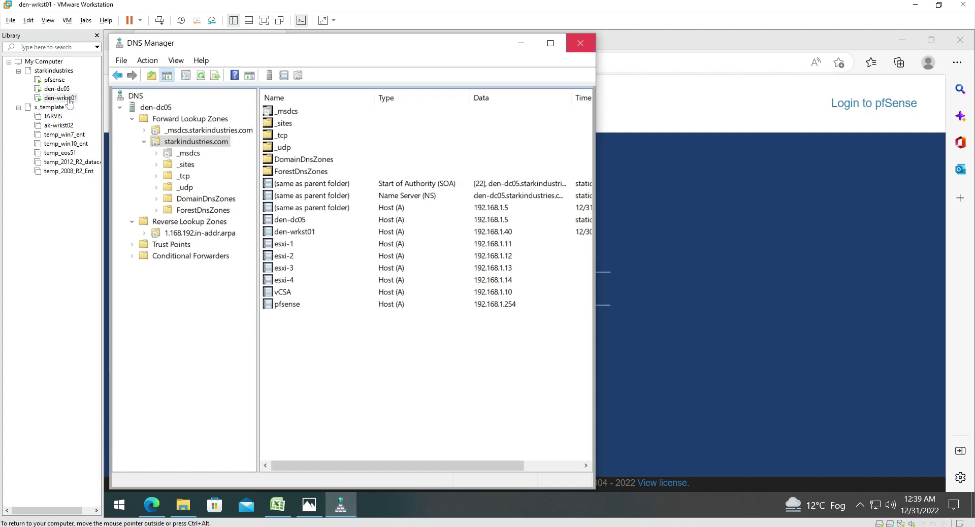
pyautogui.click(580, 43)
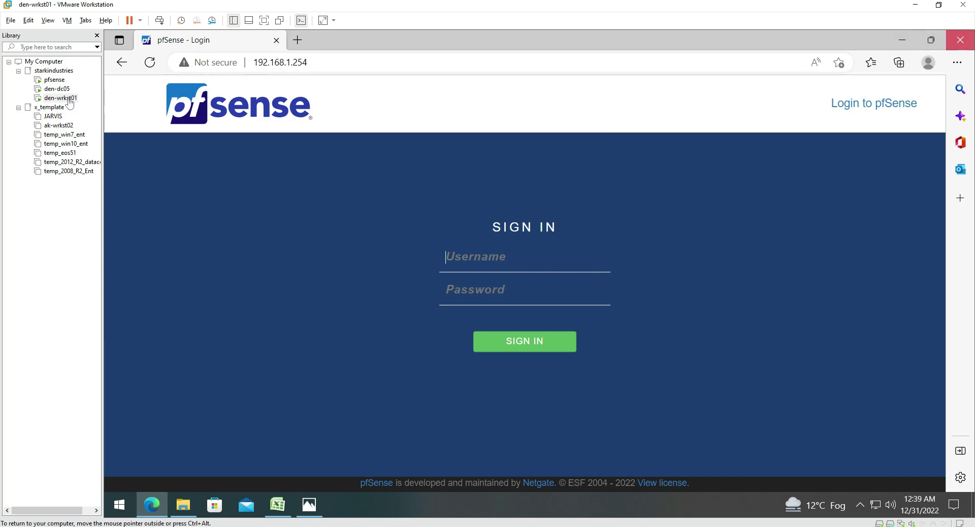
pyautogui.click(960, 40)
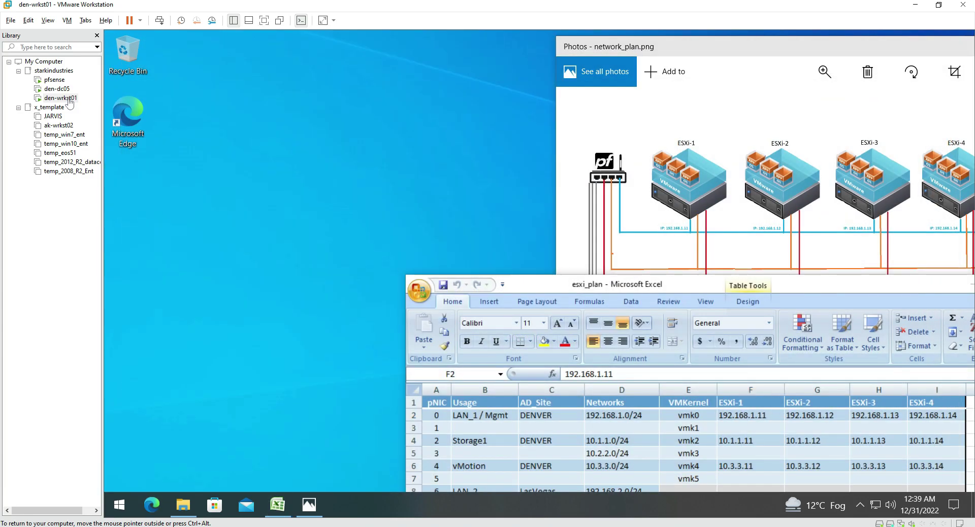
pyautogui.press('super+1')
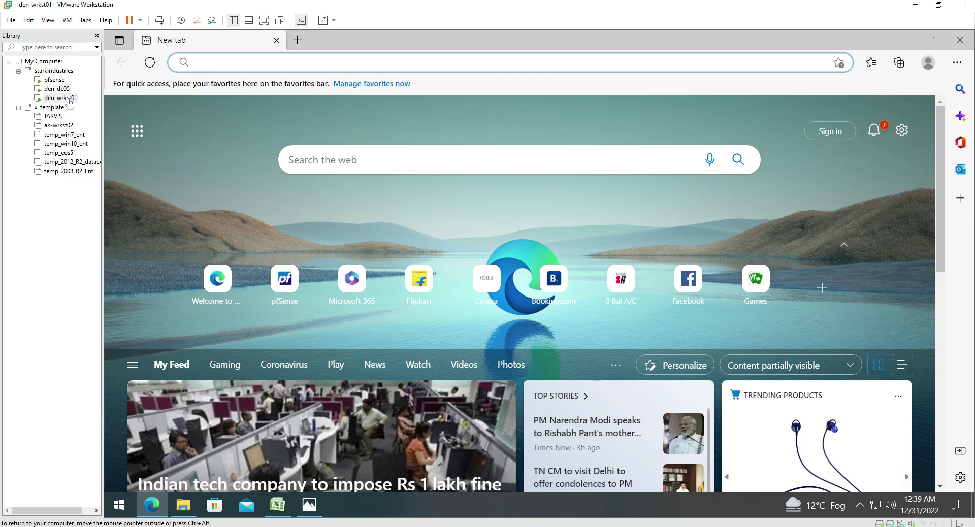
pyautogui.write('https')
pyautogui.press('BackSpace')
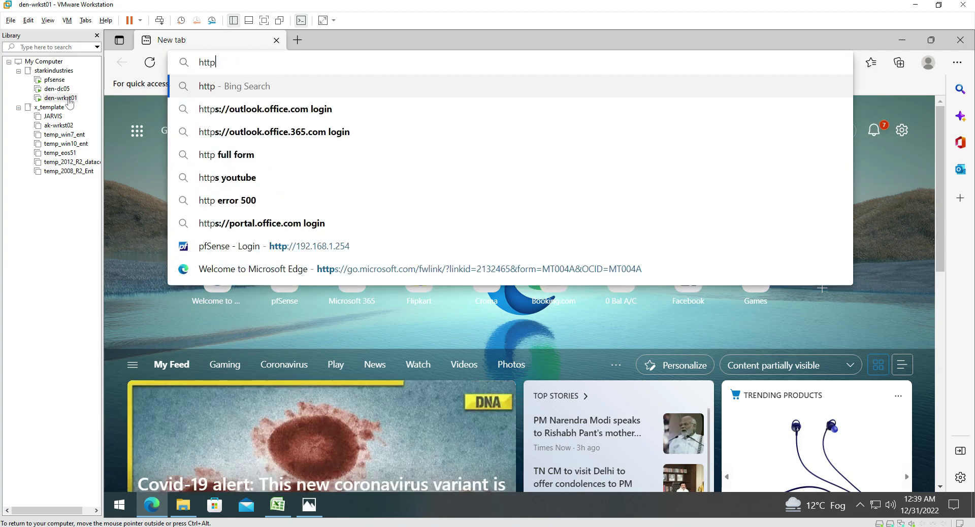
pyautogui.write('://')
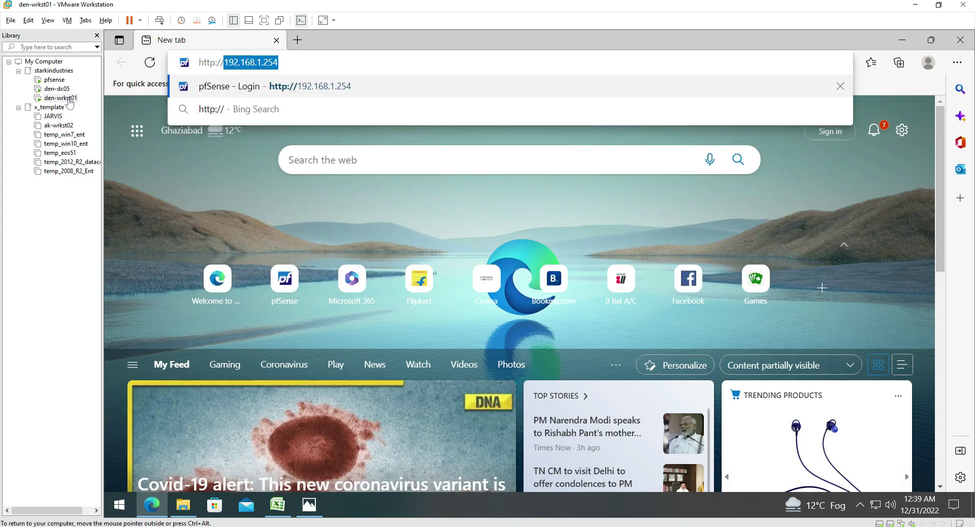
pyautogui.write('pfsen')
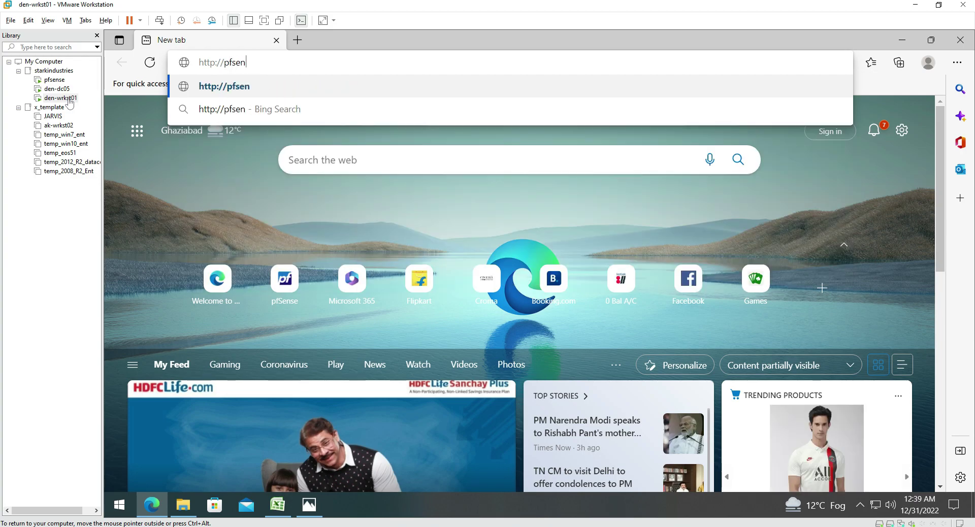
pyautogui.write('se.stark')
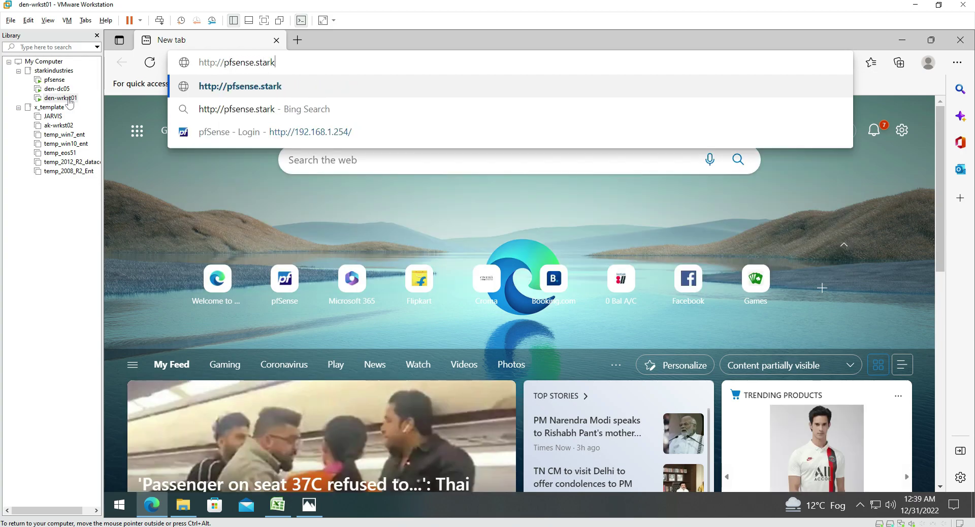
pyautogui.write('industries.com')
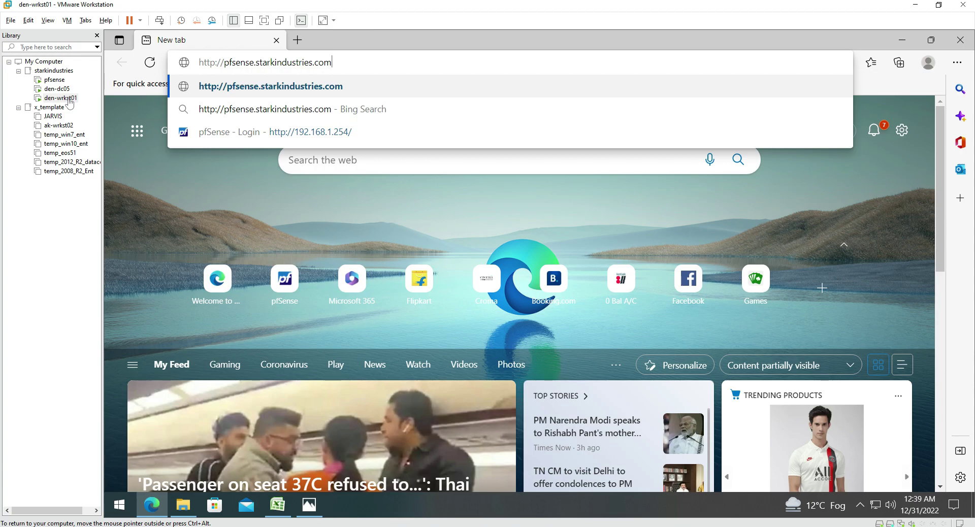
pyautogui.press('Return')
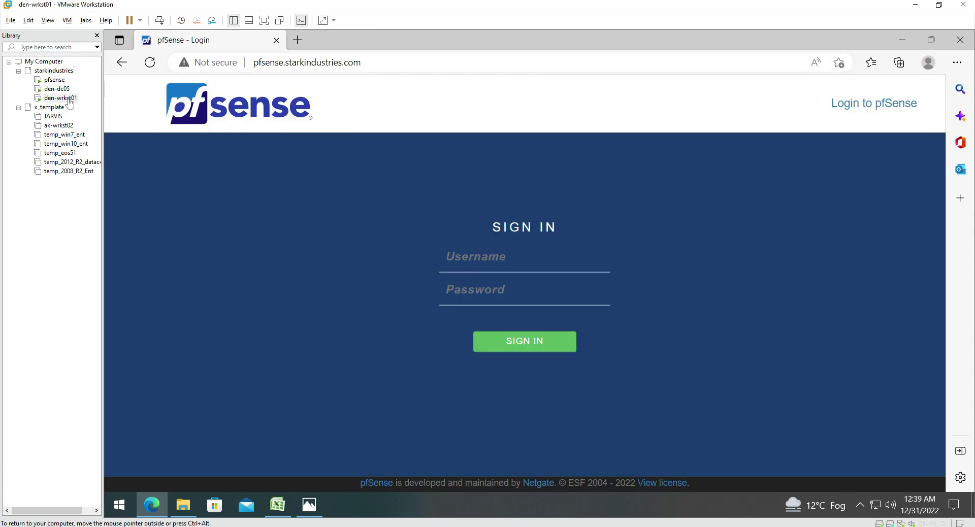
# Sign in to pfSense as admin with the account password to reach the dashboard
pyautogui.write('admin')
pyautogui.press('Tab')
pyautogui.write('*********')
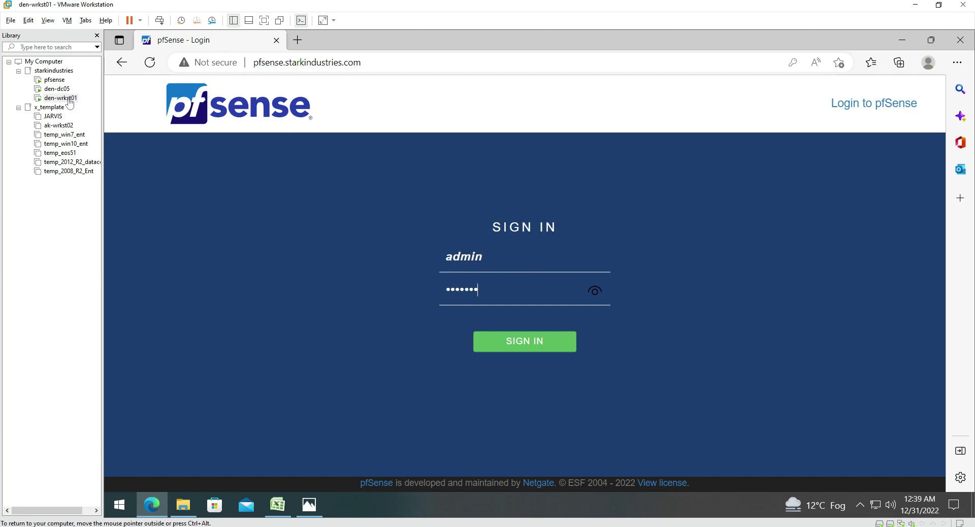
pyautogui.write('*')
pyautogui.press('Return')
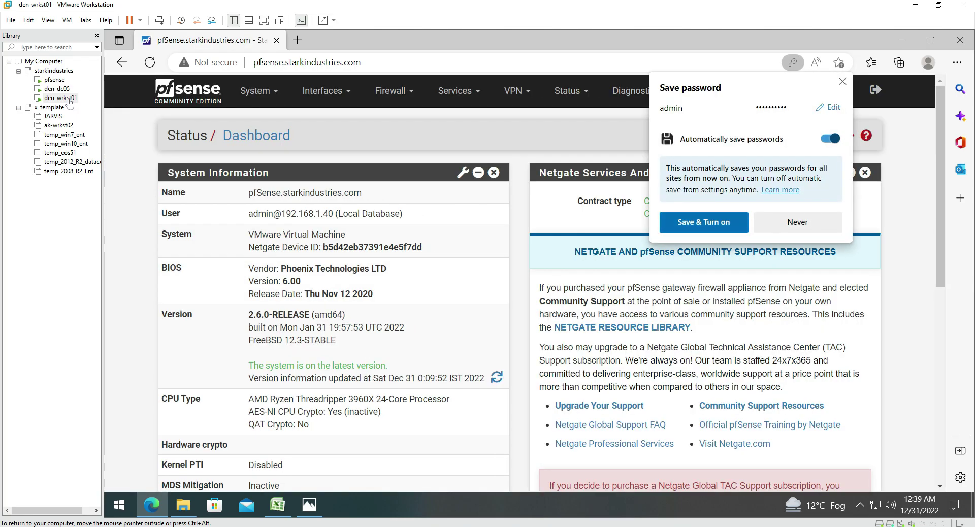
# Save the pfSense password and bookmark the dashboard to the favorites bar as pfSense
pyautogui.press('Return')
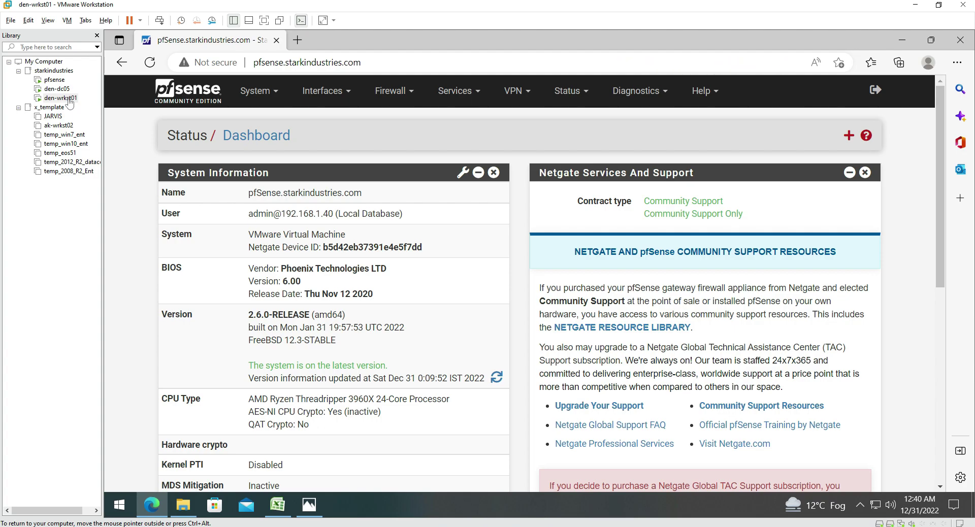
pyautogui.hotkey('ctrl', 'd')
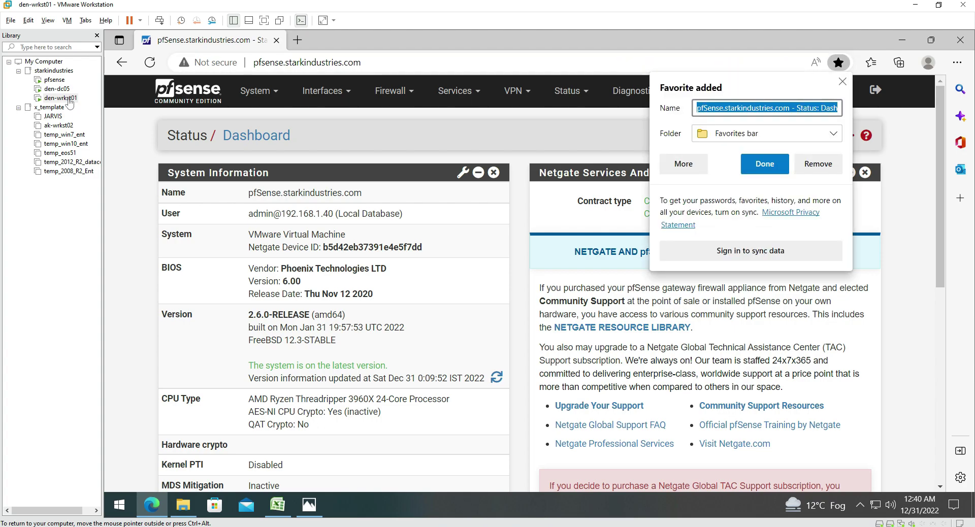
pyautogui.press('Left')
pyautogui.press('Left')
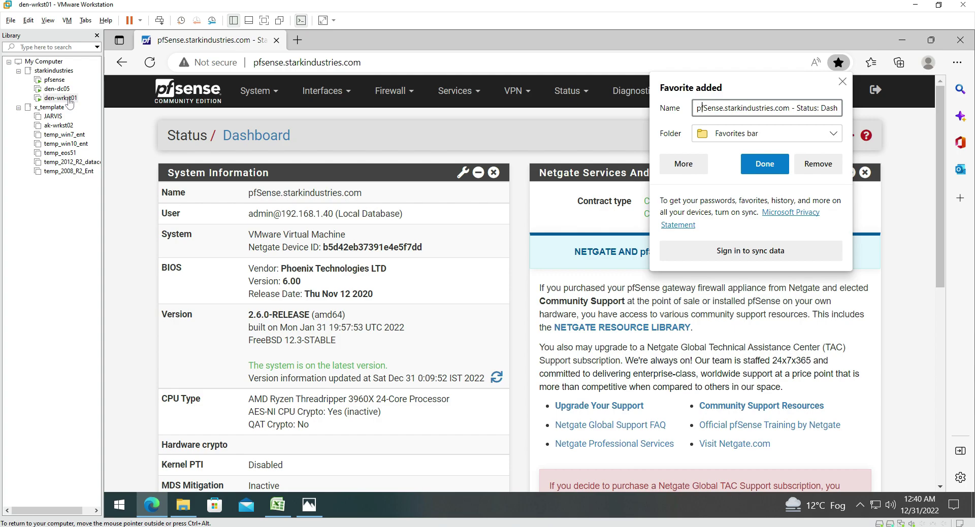
pyautogui.hotkey('shift', 'End')
pyautogui.press('Delete')
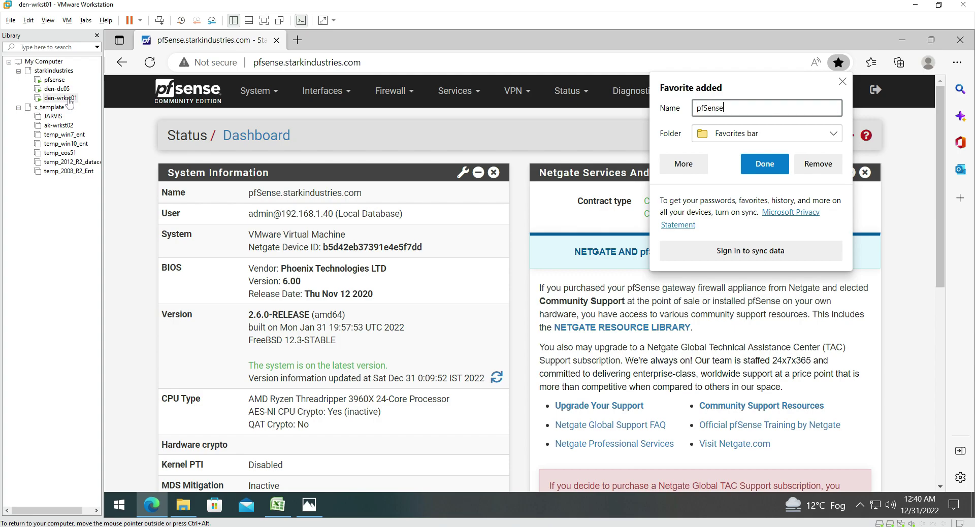
pyautogui.press('Return')
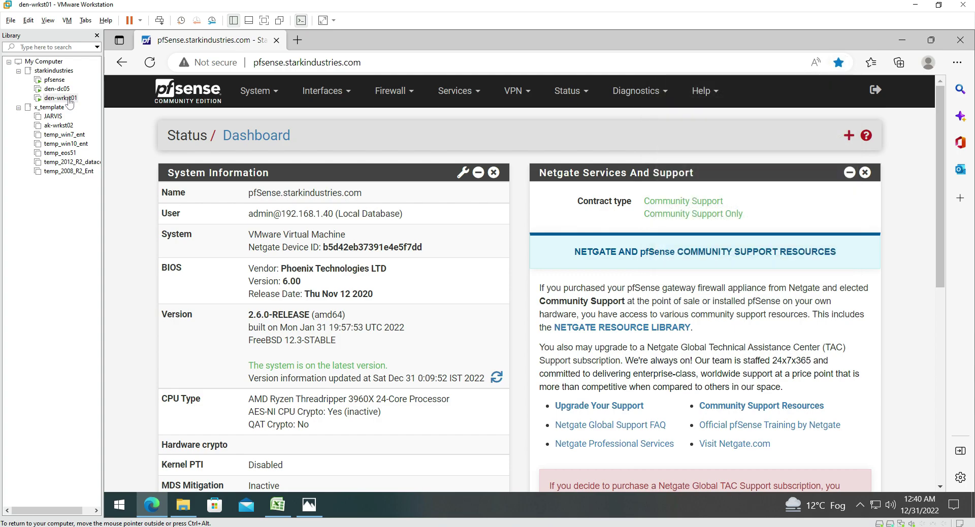
# Replace the dashboard tab with a new one and reopen the dashboard from the pfSense favorite
pyautogui.hotkey('ctrl', 't')
pyautogui.hotkey('ctrl', 'shift', 'Tab')
pyautogui.hotkey('ctrl', 'w')
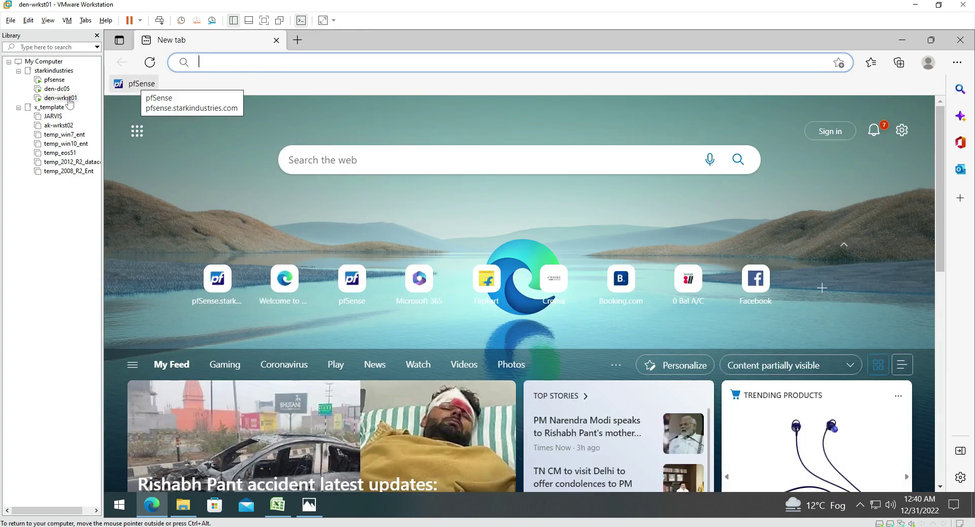
pyautogui.click(134, 83)
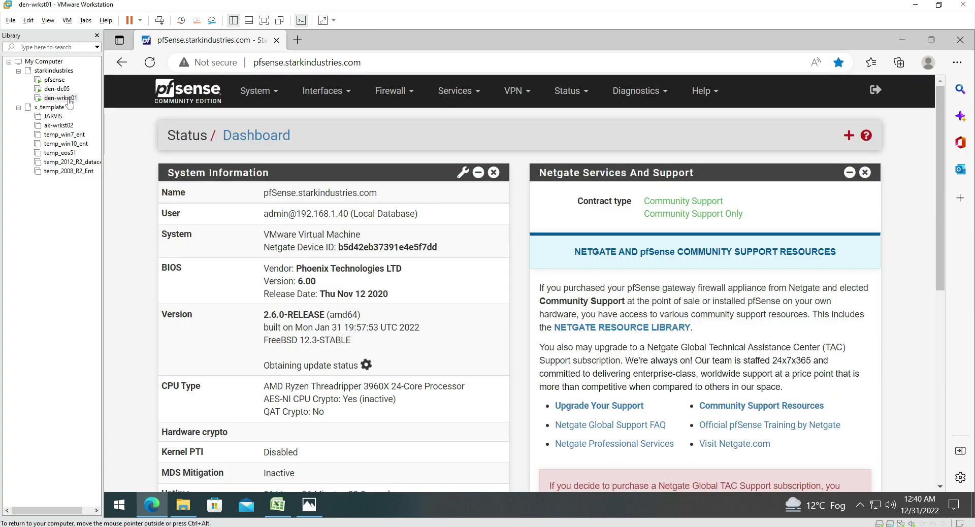